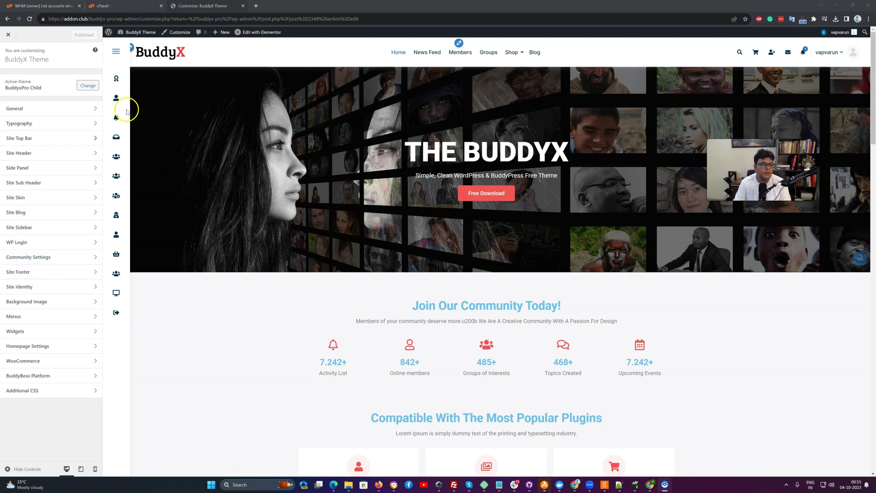
- Set WP Login's Customize Your Logo Section to No and publish the change
click(23, 242)
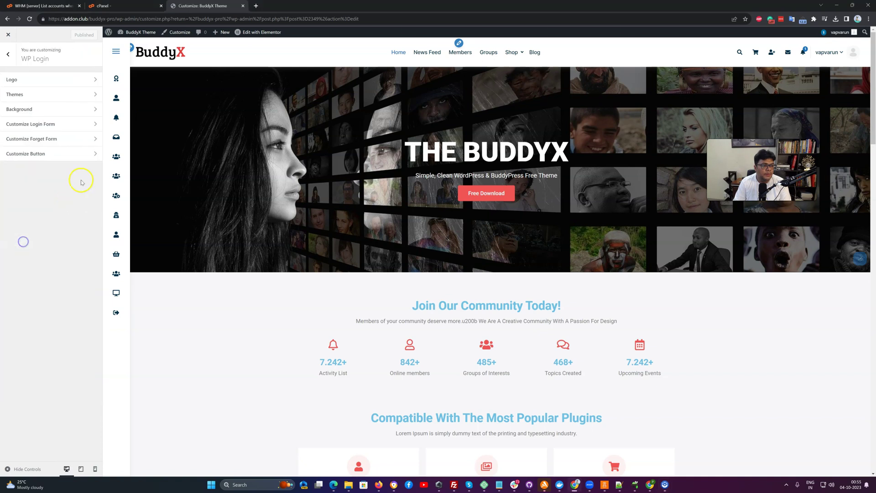
click(29, 83)
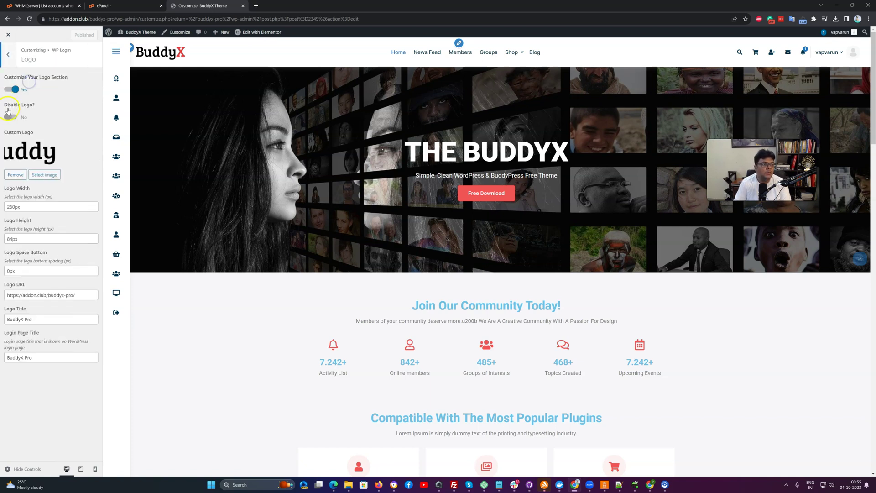
click(9, 63)
click(14, 78)
click(10, 89)
click(75, 37)
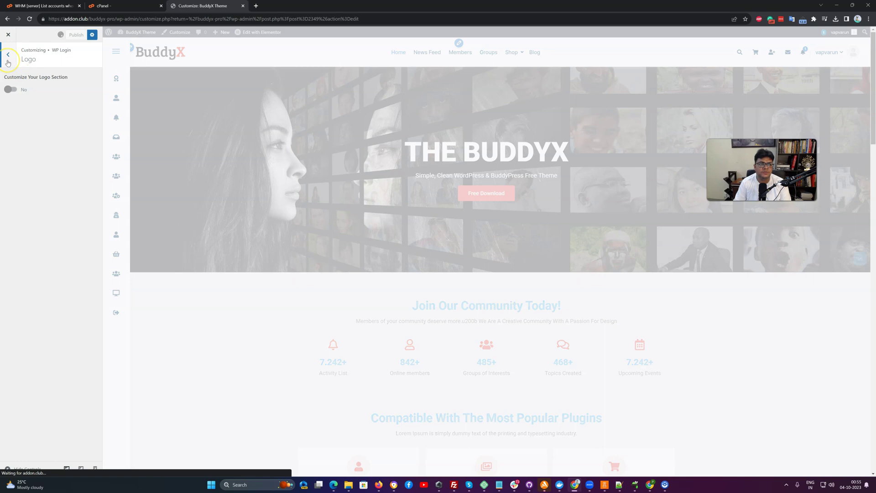
click(8, 60)
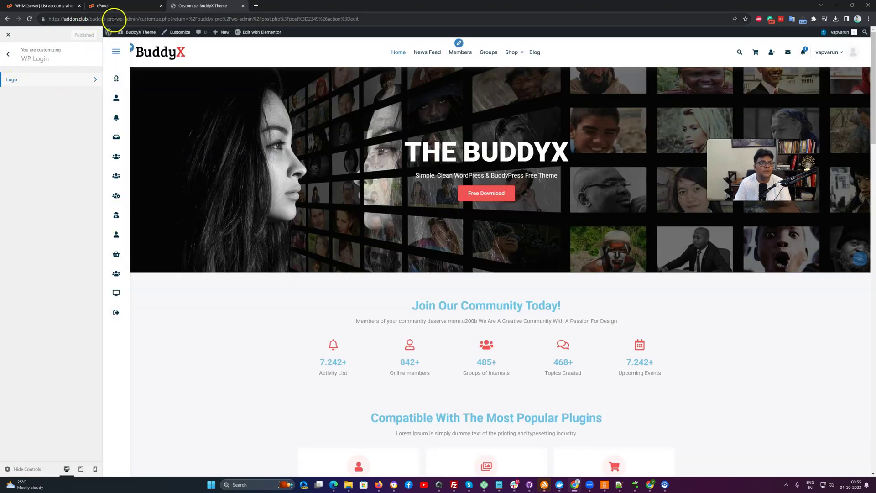
- Copy the site address and load it in a new incognito window
drag(114, 19, 48, 18)
key(ctrl+c)
key(ctrl+shift+n)
key(ctrl+v)
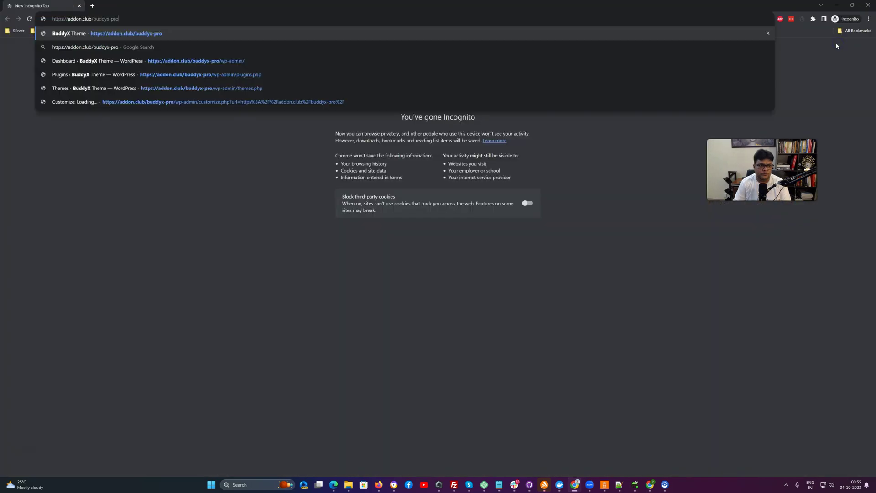
key(Return)
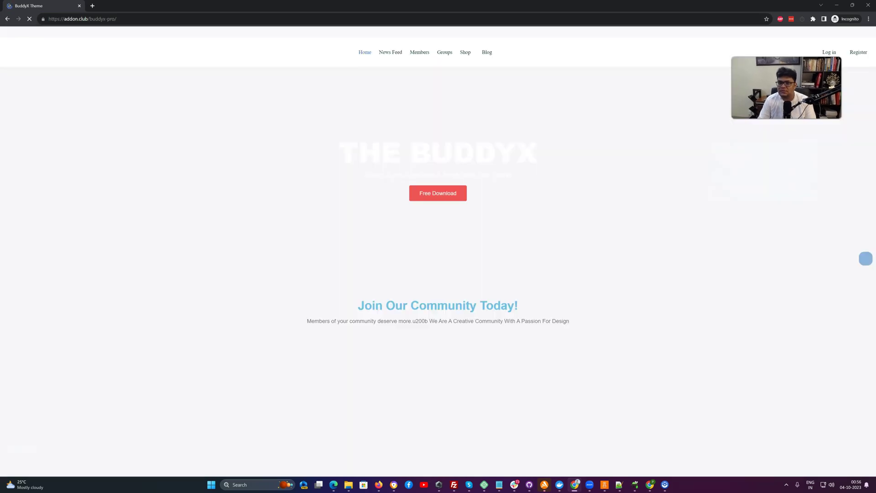
- Go to the site's Log in page and select its login URL
click(818, 53)
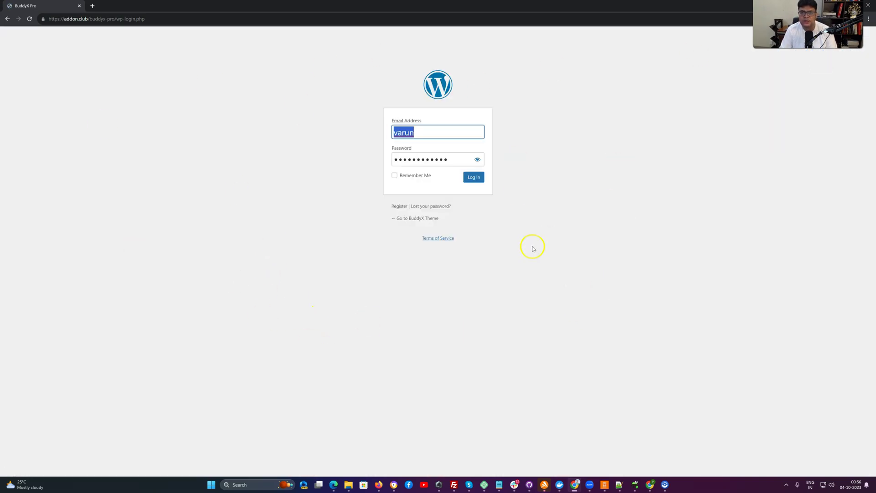
click(292, 266)
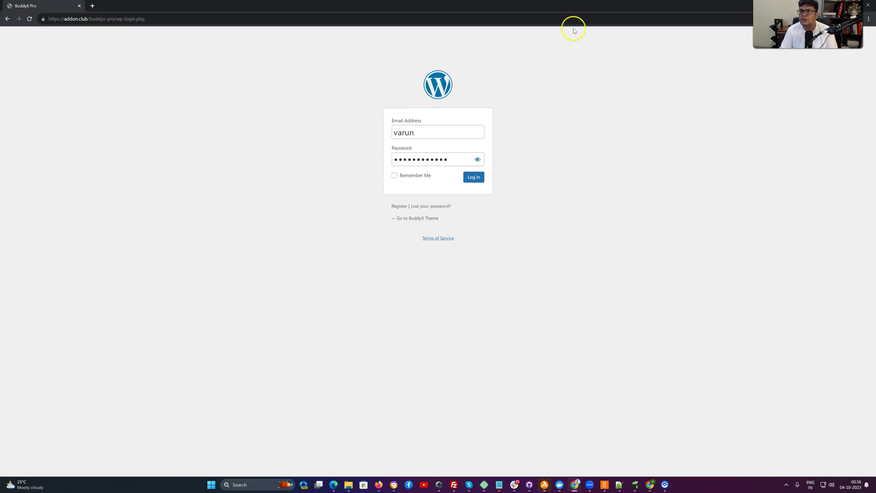
click(143, 19)
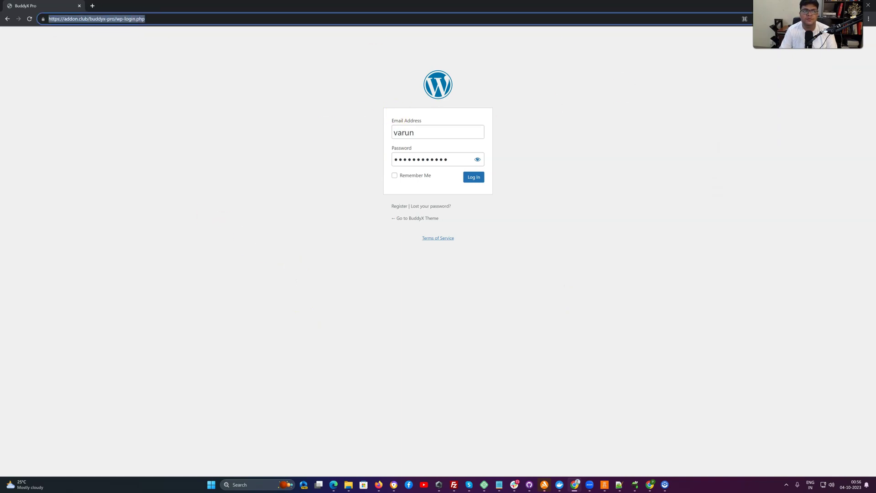
- Close the incognito window, set Customize Your Logo Section back to Yes, and publish
click(868, 6)
click(43, 80)
click(10, 89)
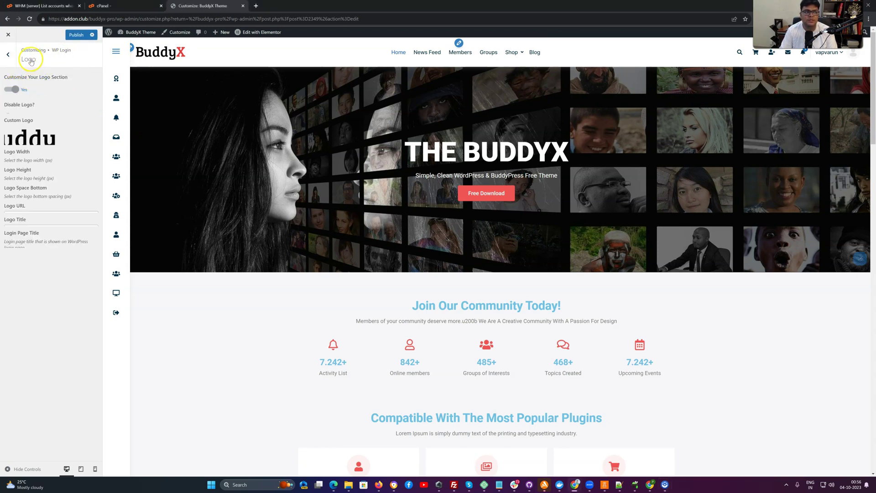
click(16, 93)
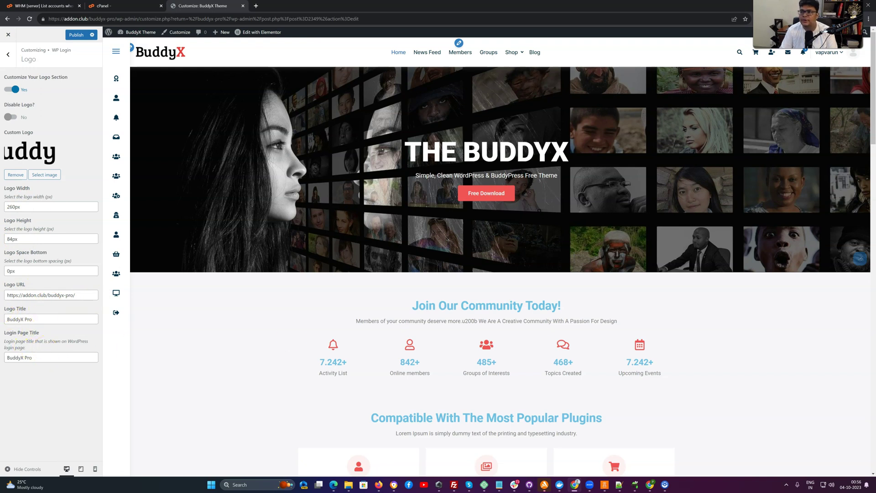
click(868, 19)
click(74, 35)
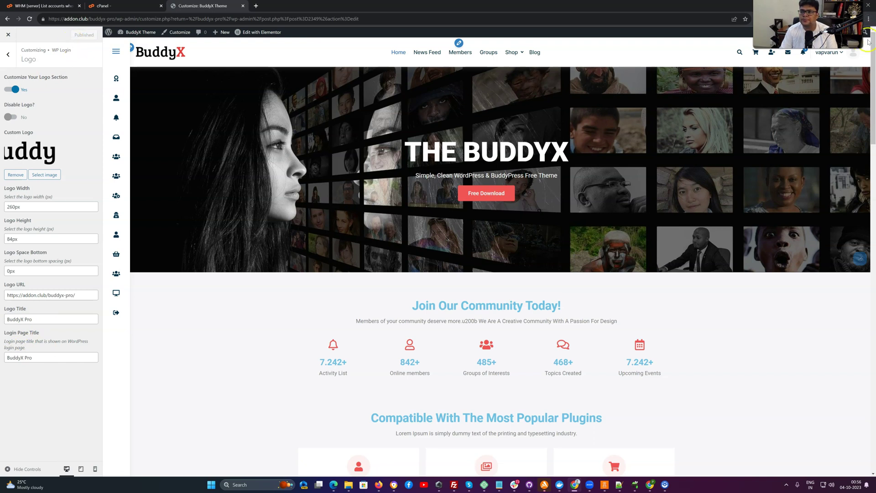
- Check the wp-login.php page in a new incognito window, then close it
click(868, 19)
click(839, 51)
key(ctrl+v)
key(Return)
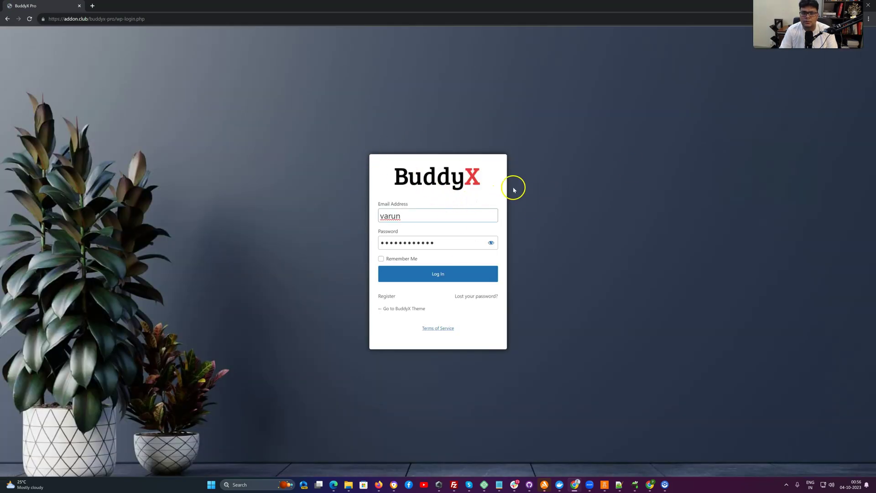
click(866, 7)
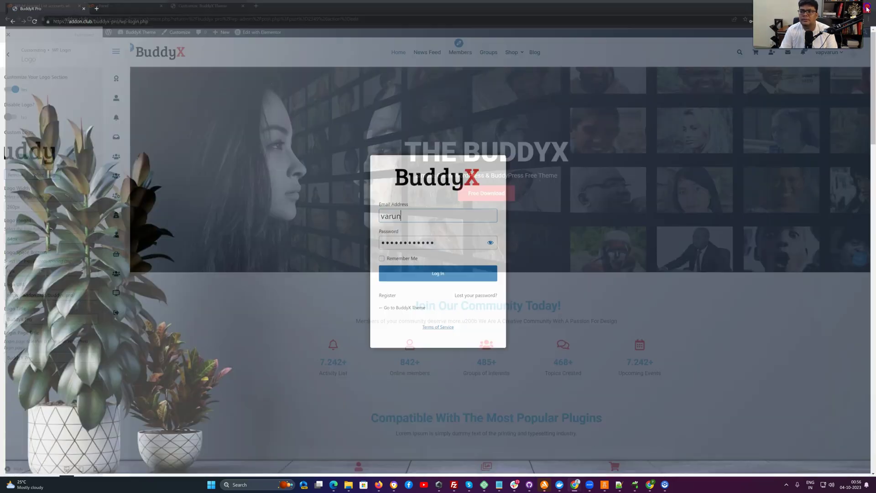
- Set WP Login's Choose Theme option to No and publish
click(11, 64)
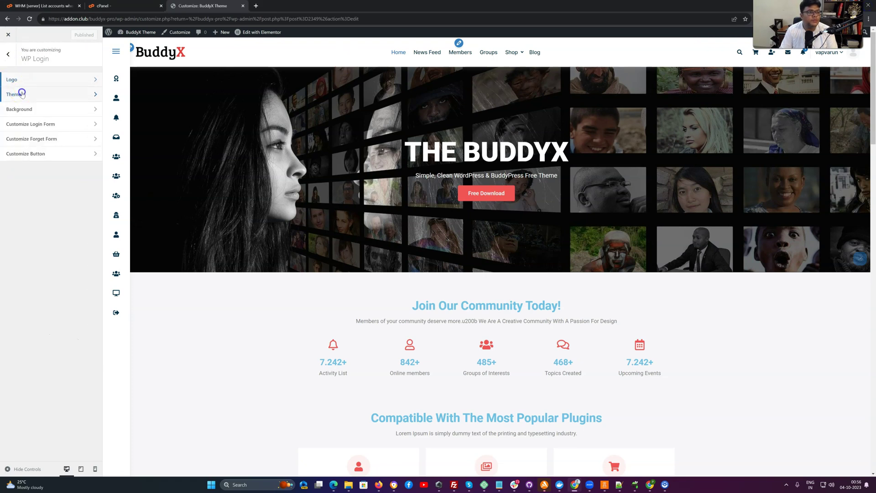
click(16, 88)
click(12, 90)
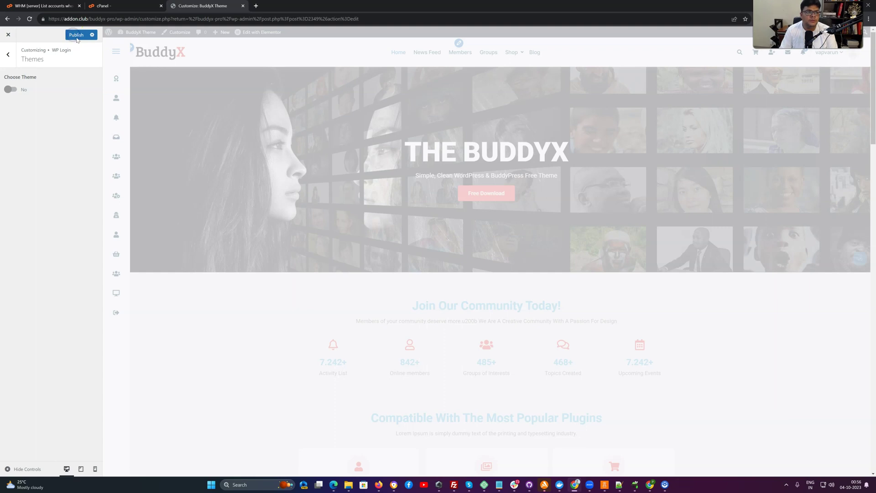
click(76, 36)
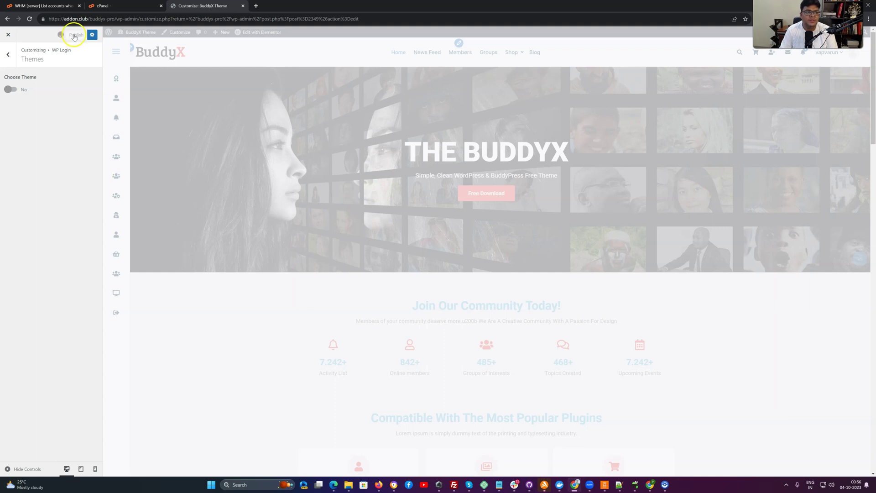
- Load the login page in a new incognito window to check the result
click(868, 20)
click(826, 48)
key(ctrl+v)
key(Return)
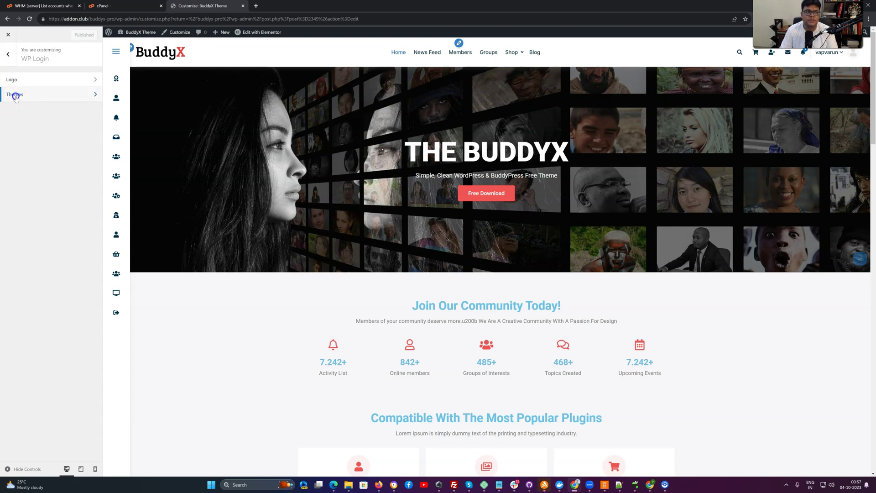
- Set Choose Theme to Yes in the login Themes section and publish
click(14, 93)
click(16, 93)
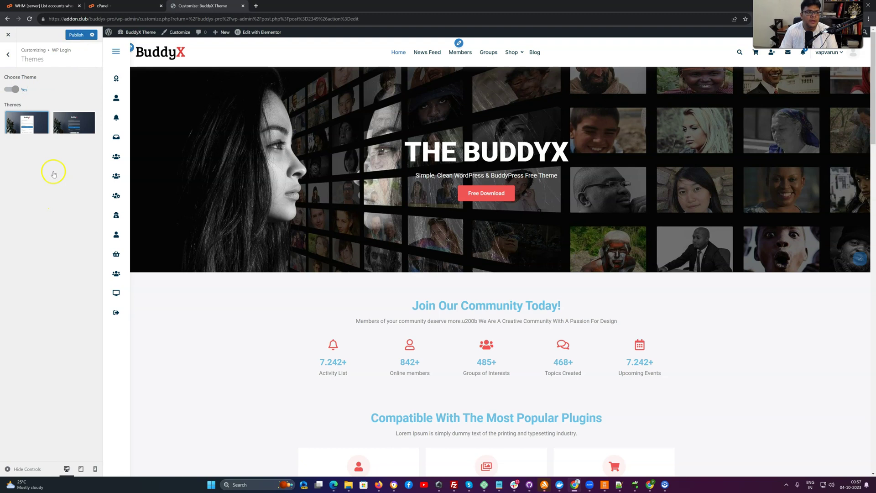
click(75, 36)
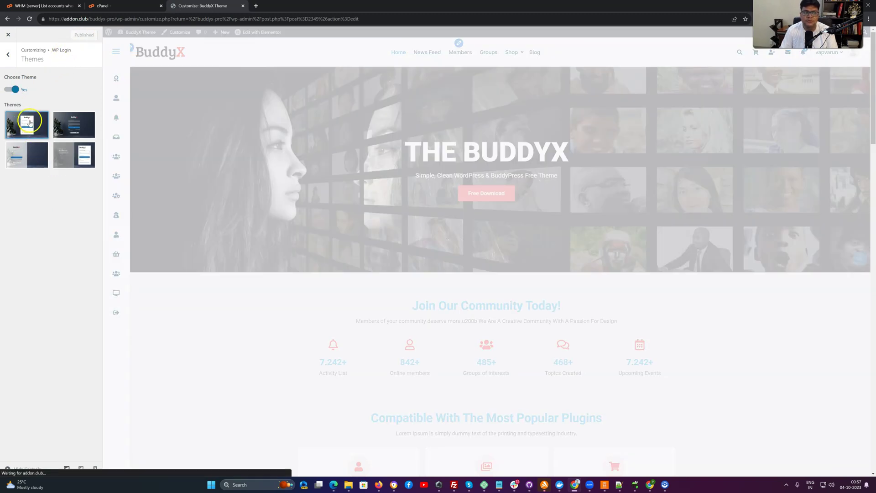
- Try the login layout thumbnails and select the fourth layout
click(21, 128)
click(28, 128)
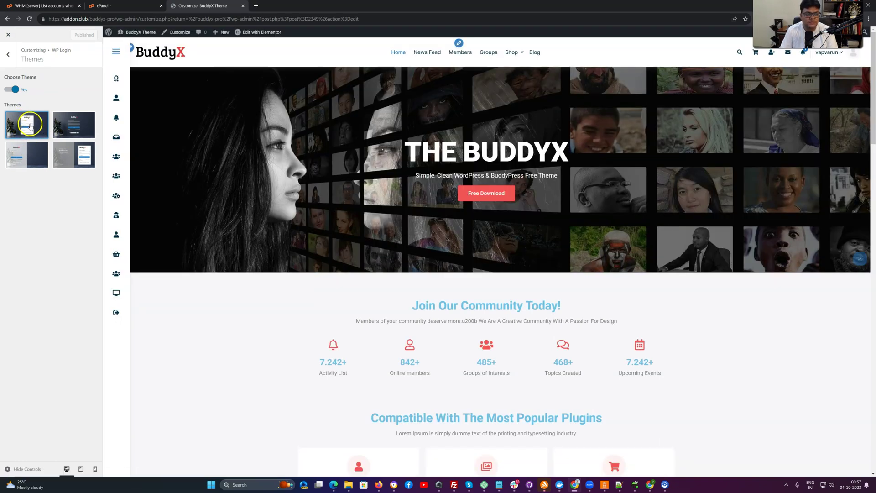
click(65, 127)
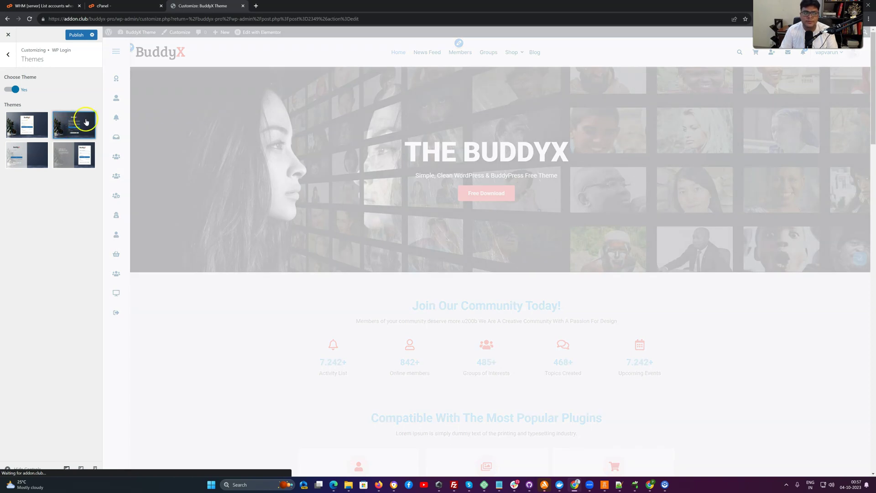
click(71, 158)
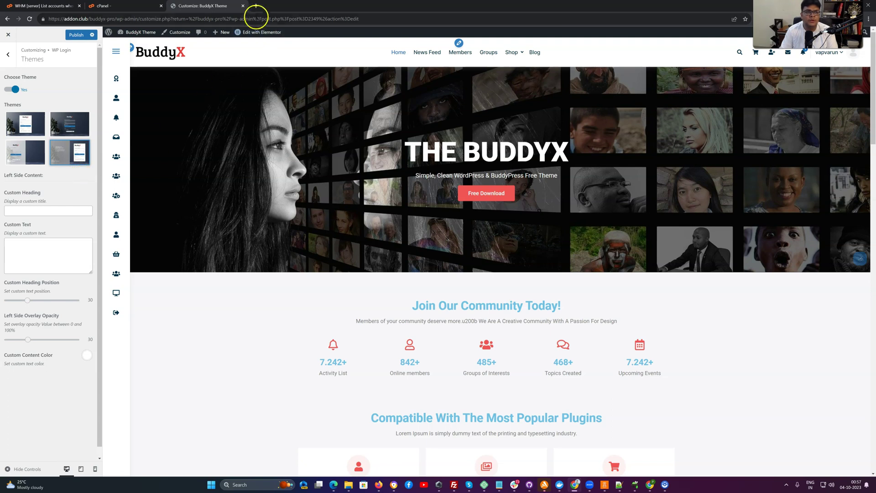
- Search for lorem ipsum and copy a placeholder paragraph from loremipsum.io
click(256, 6)
text(lau)
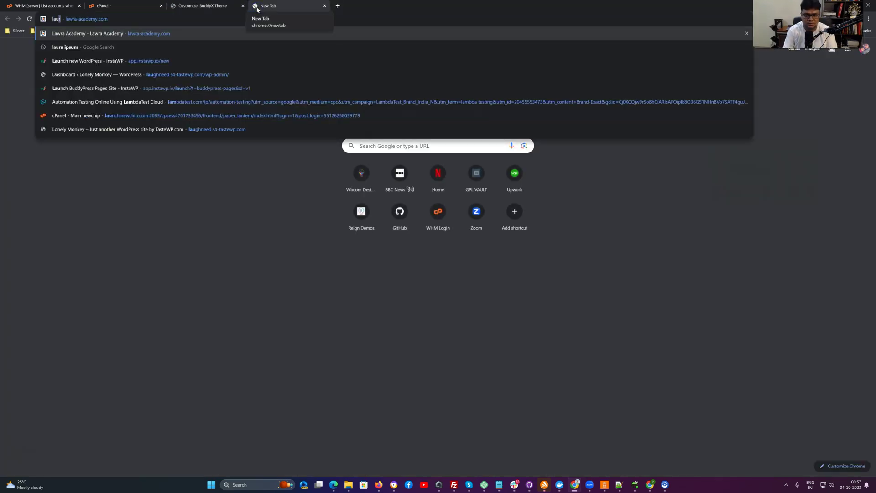
text(ra ipsum)
key(Return)
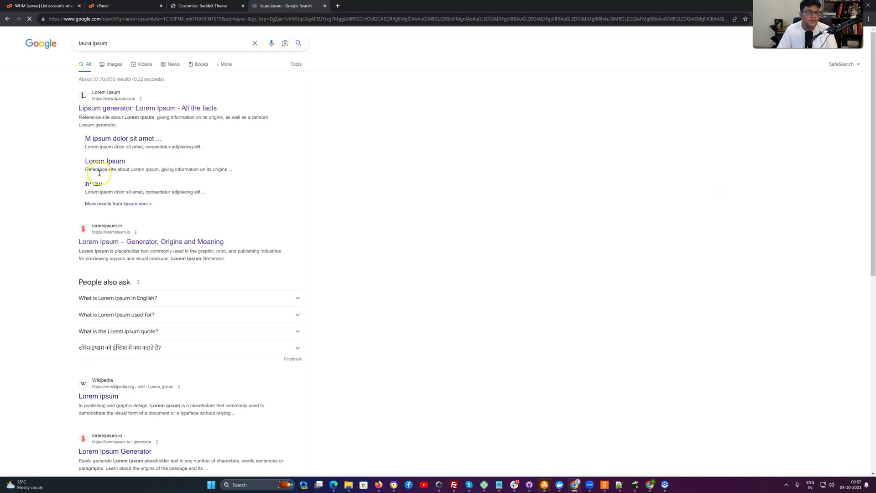
click(118, 242)
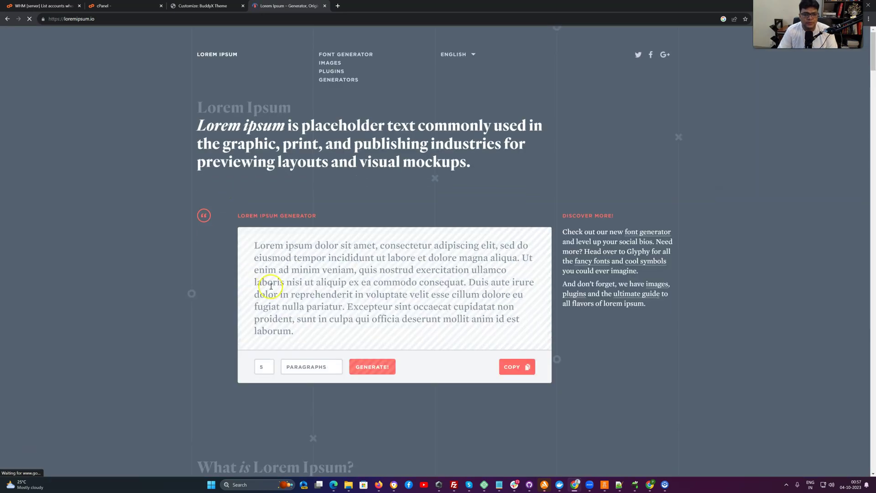
drag(256, 243, 301, 330)
key(ctrl+c)
- Paste the paragraph into the login theme's Custom Text field
click(204, 6)
click(26, 247)
key(ctrl+v)
- Set Custom Heading to 'Ut enim ad minim veniam' and publish the heading and text
scroll(44, 254, up, 5)
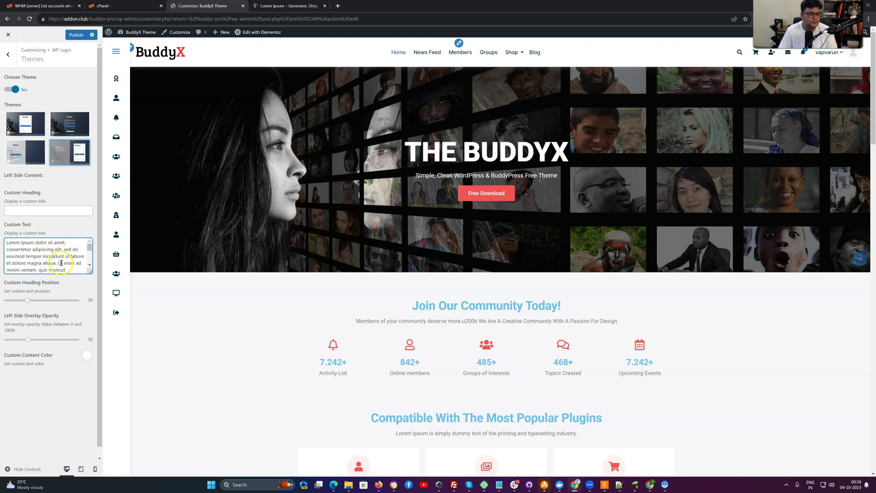
drag(61, 263, 33, 243)
key(ctrl+c)
click(27, 211)
key(ctrl+v)
key(ctrl+shift+Left)
key(ctrl+shift+Left)
key(ctrl+shift+Left)
key(ctrl+shift+Left)
key(BackSpace)
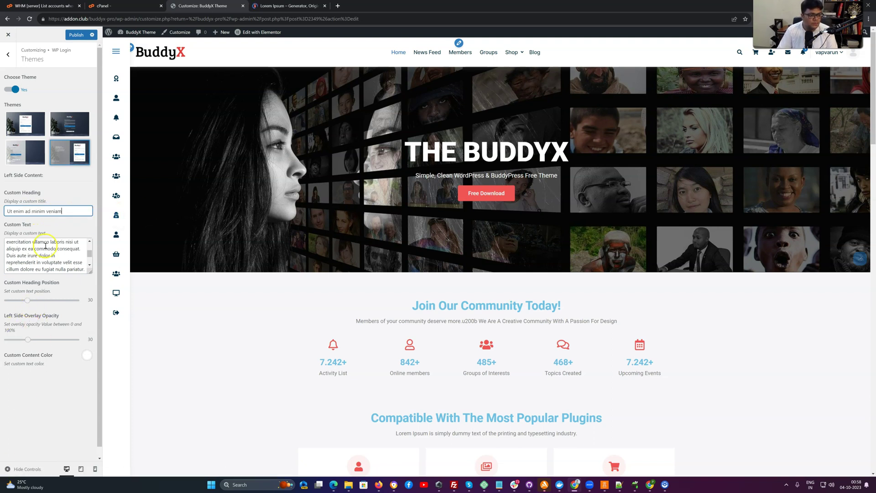
click(76, 35)
click(75, 155)
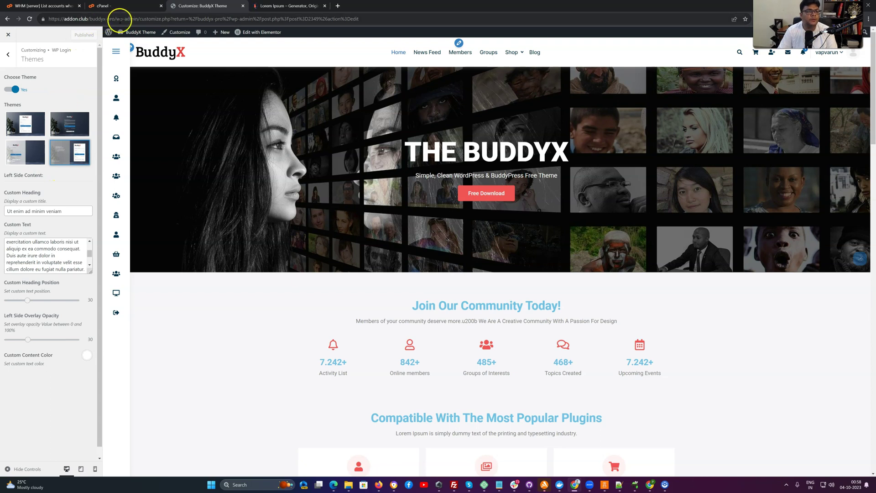
- Copy the wp-admin address and view the login page in a new incognito window, then close it
drag(137, 18, 49, 19)
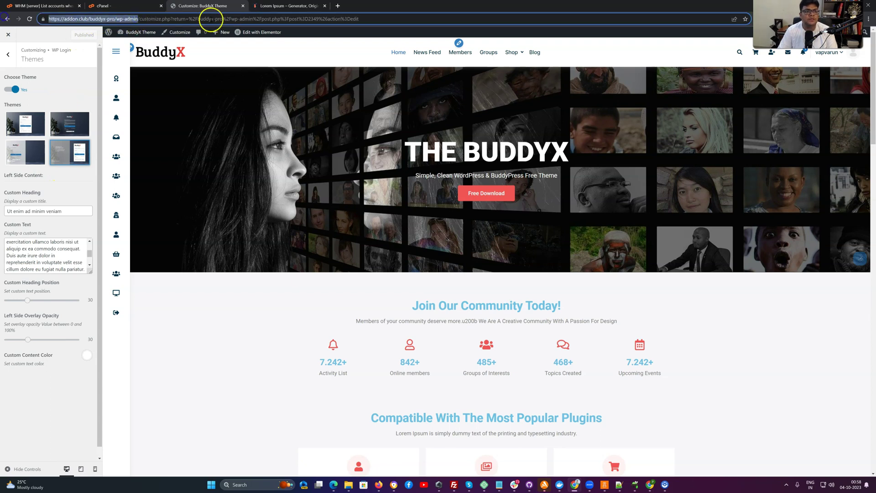
click(867, 19)
click(803, 64)
key(ctrl+v)
key(Return)
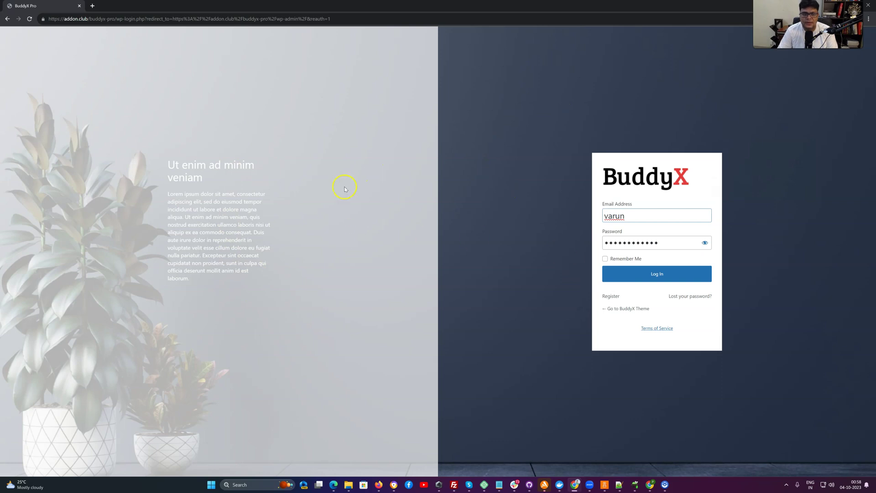
click(150, 166)
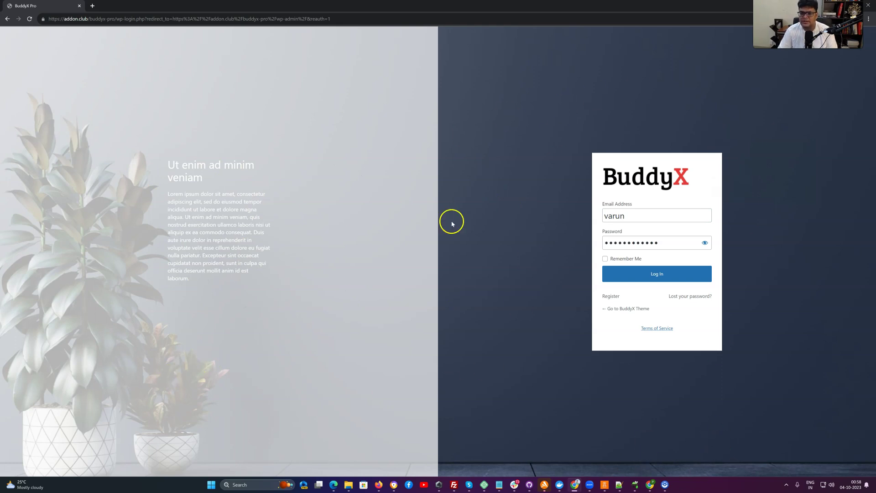
click(870, 6)
- Publish the first login theme and choose the dark forest gallery image as the background
click(35, 125)
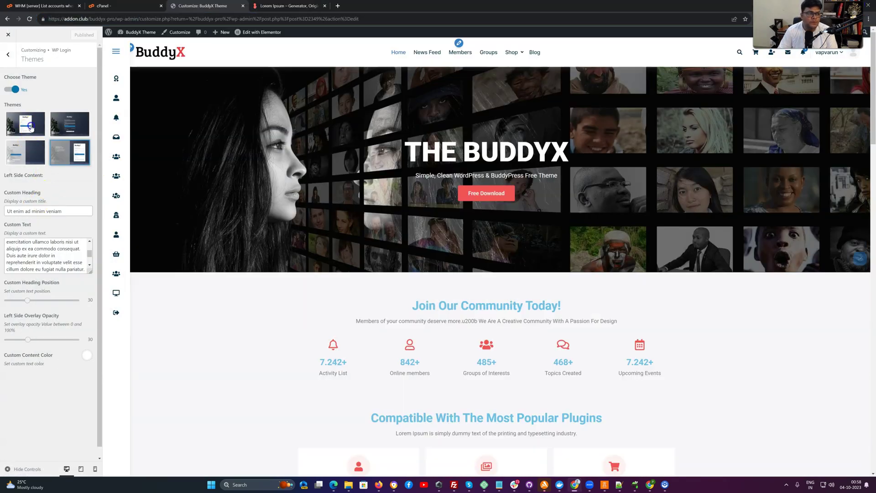
click(75, 35)
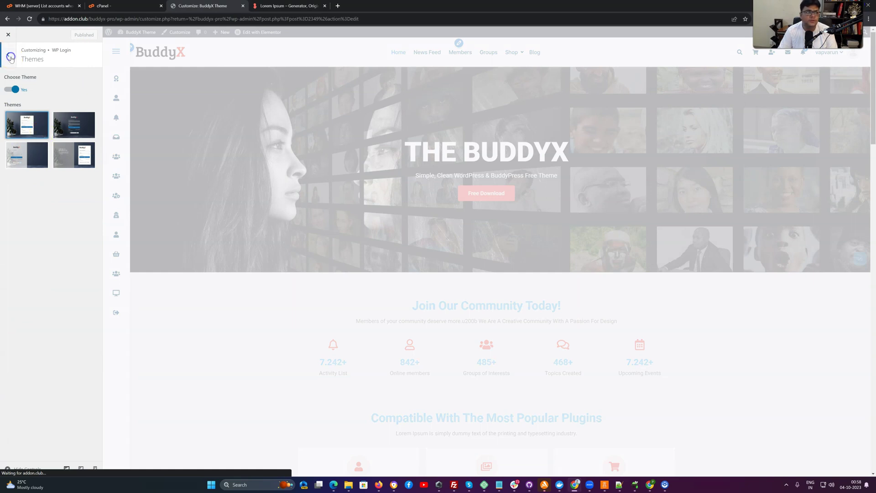
click(9, 58)
click(31, 110)
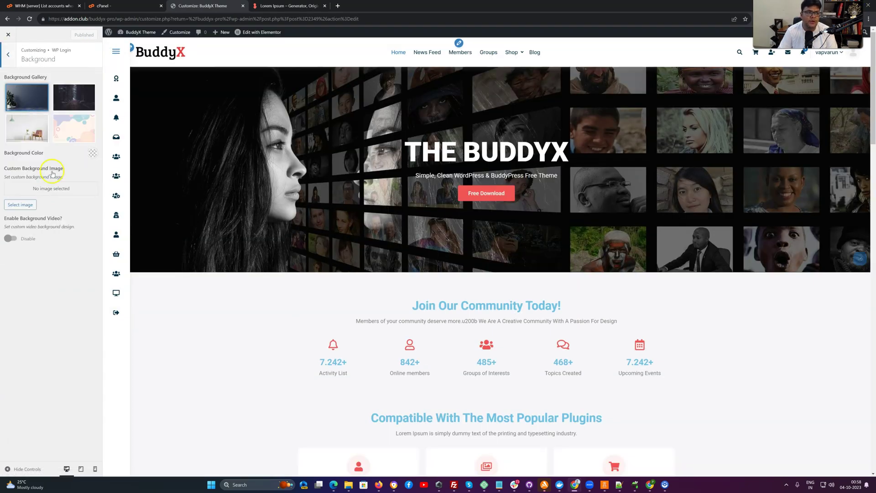
click(33, 130)
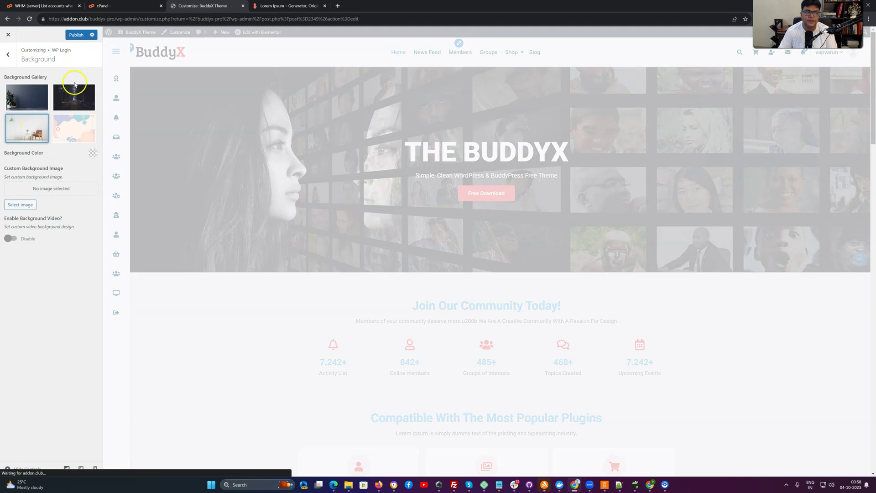
click(75, 98)
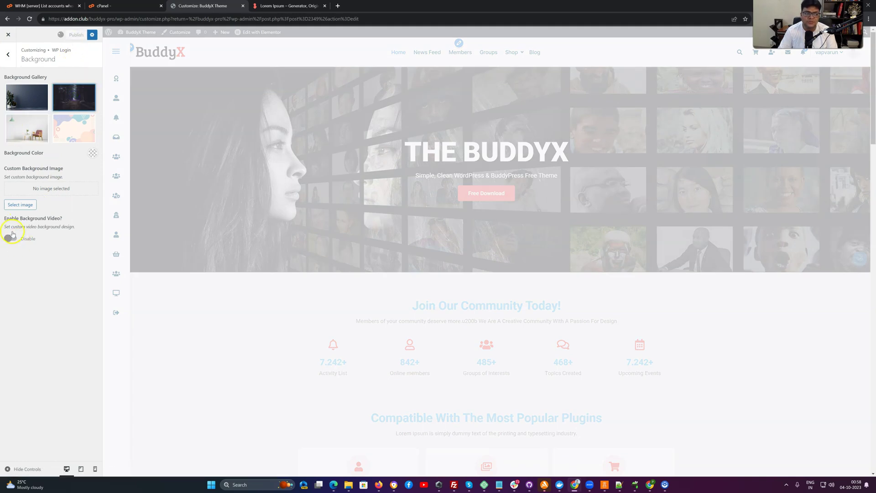
- Preview the login page in a new incognito window, then close it
click(869, 20)
click(820, 48)
key(ctrl+v)
key(Return)
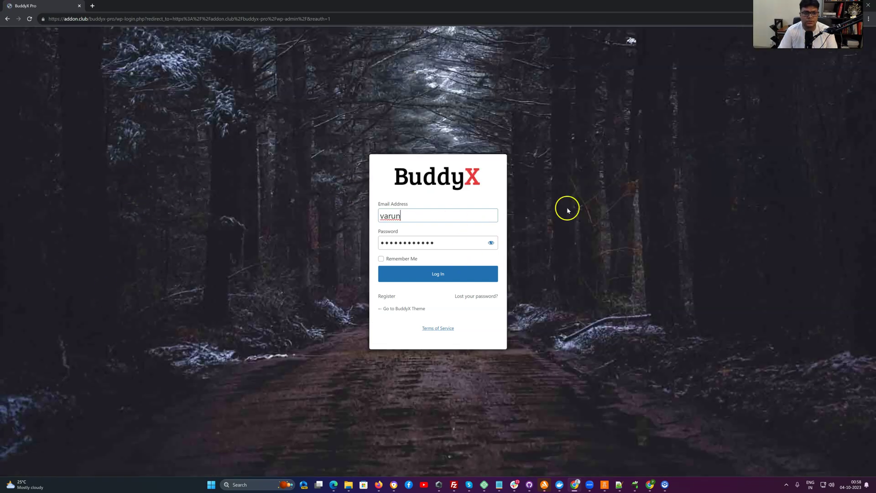
click(868, 4)
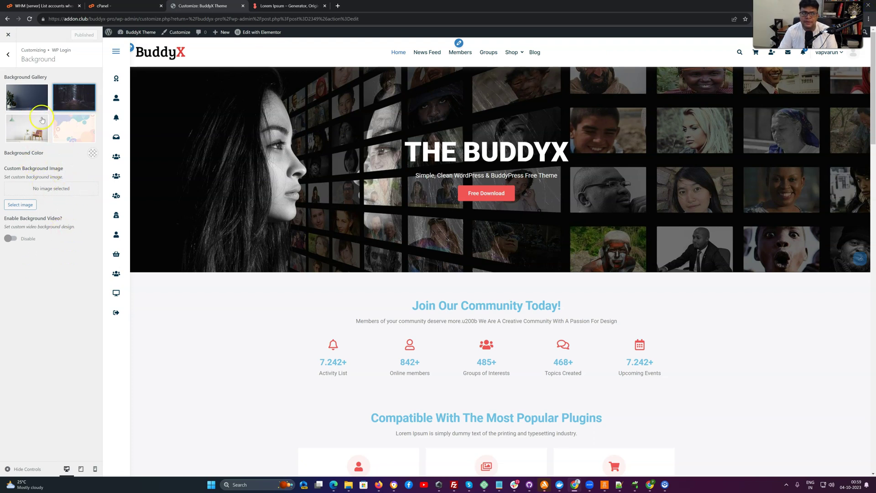
- Select the third login theme in the Themes section
click(8, 55)
click(20, 91)
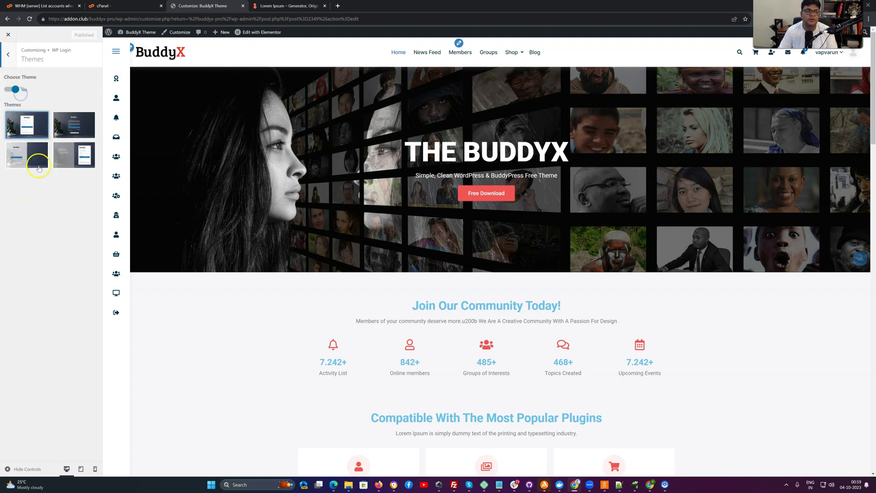
click(21, 161)
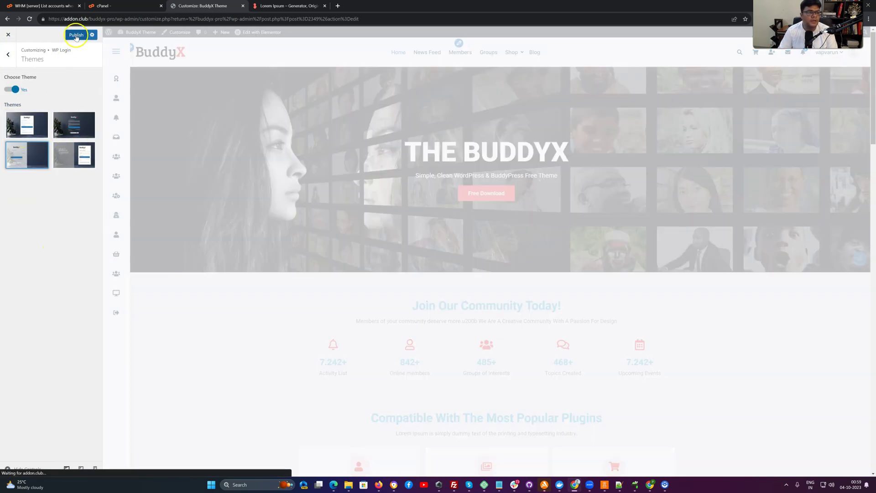
- View the split forest-background login page in a new incognito window, then close it
click(868, 19)
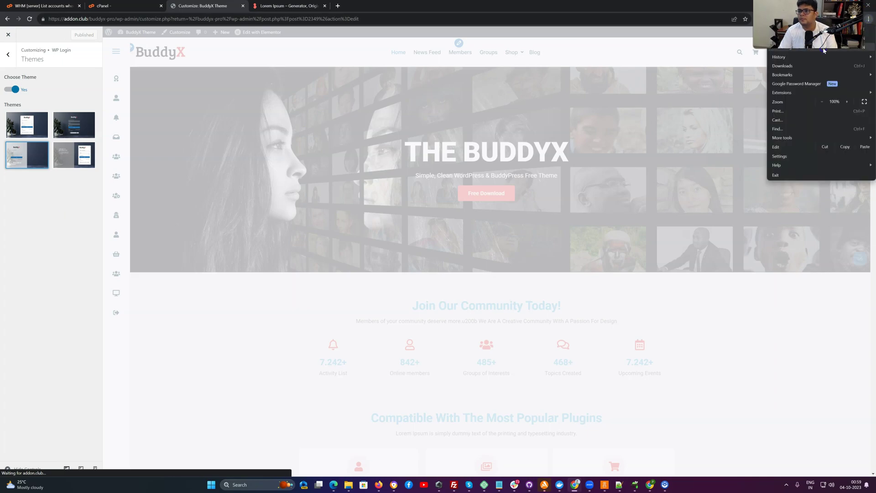
click(787, 63)
key(ctrl+v)
key(Return)
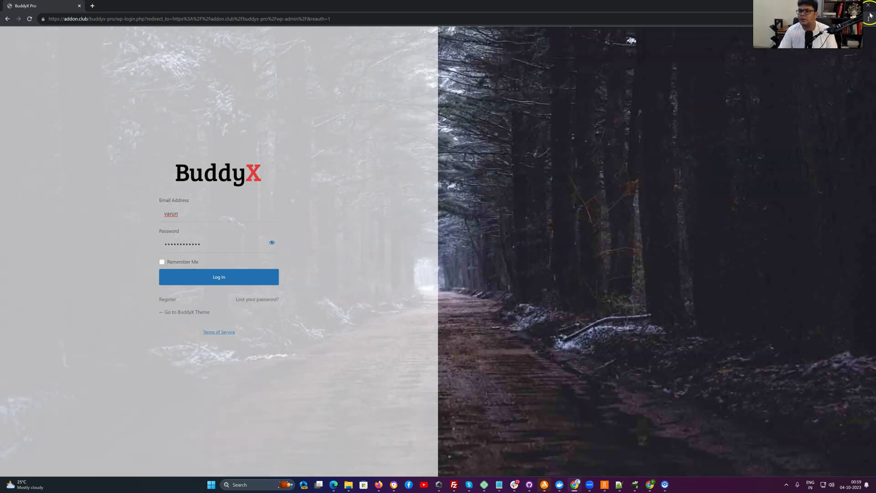
click(868, 5)
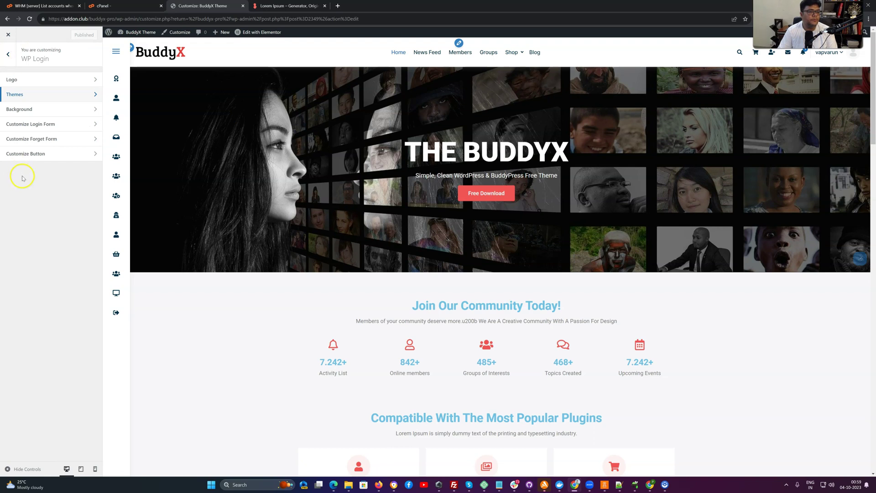
- Turn on Enable Background Video in the login Background section and return to the WP Login sections
click(19, 110)
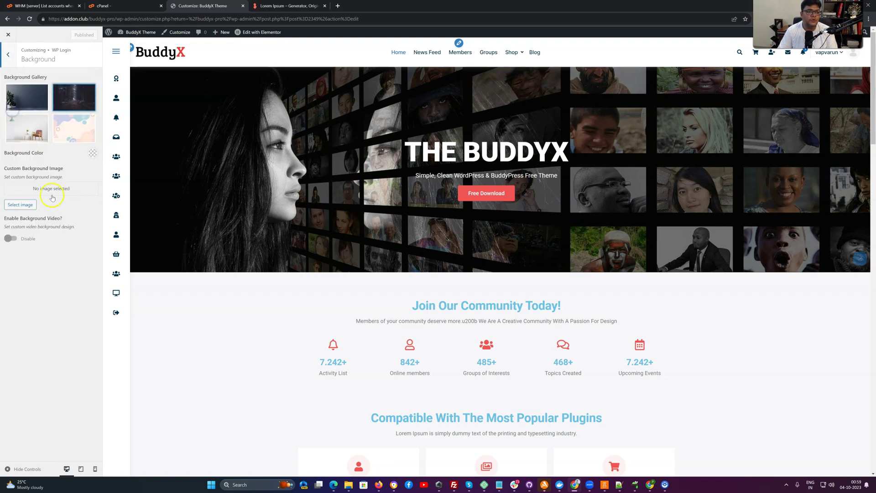
click(10, 238)
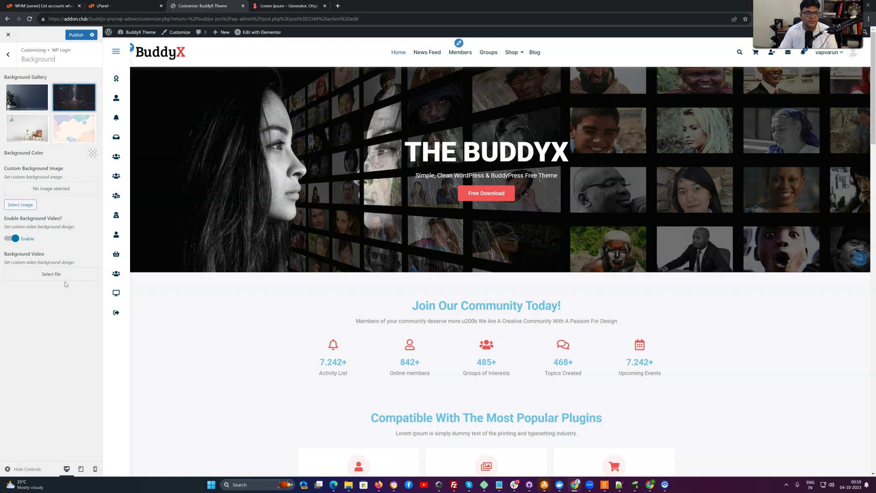
click(11, 60)
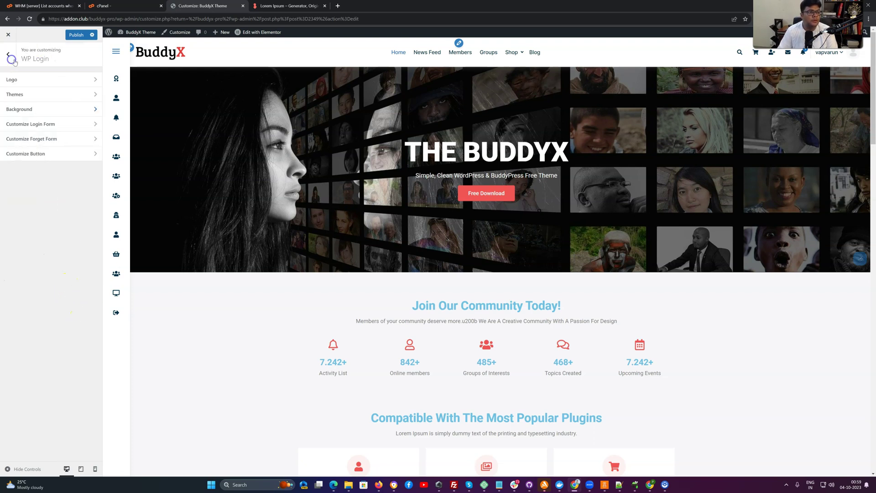
- Publish the background video setting, then review the Customize Login Form options without changing any
click(77, 36)
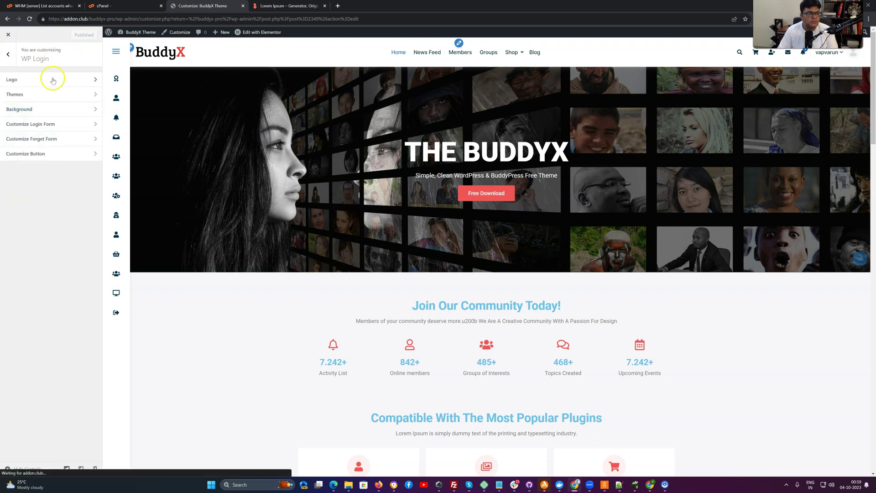
click(41, 124)
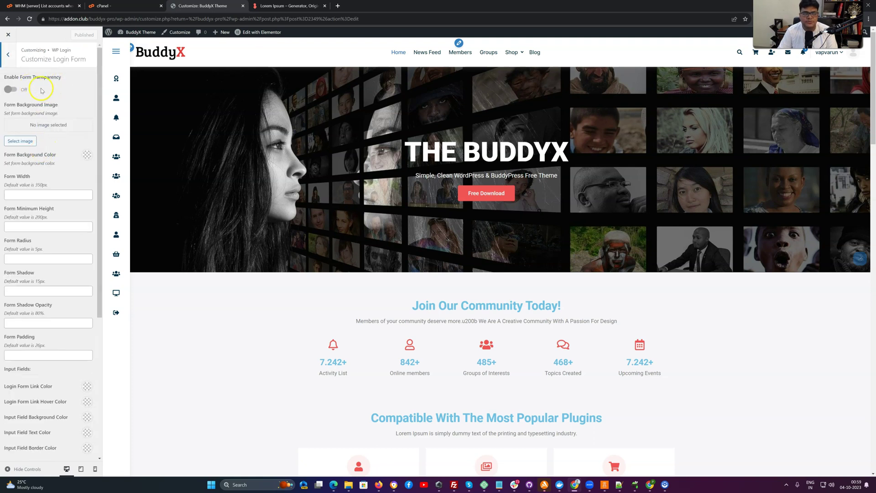
scroll(61, 179, down, 3)
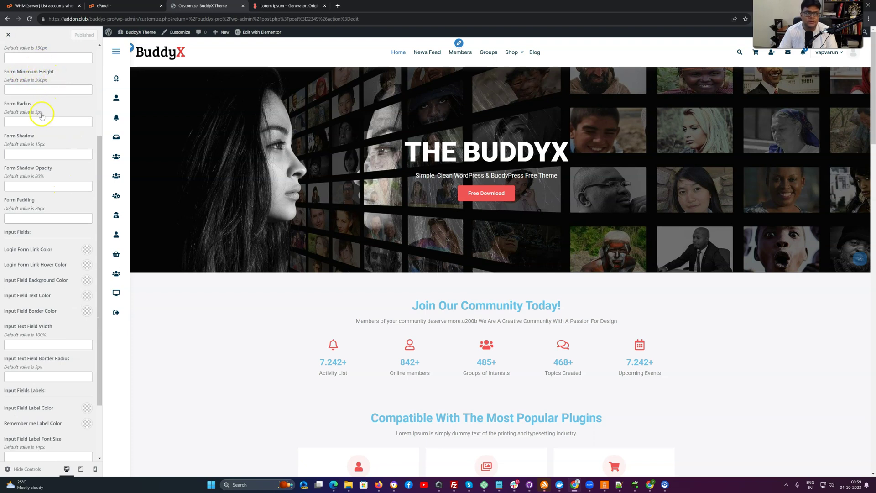
scroll(43, 209, down, 2)
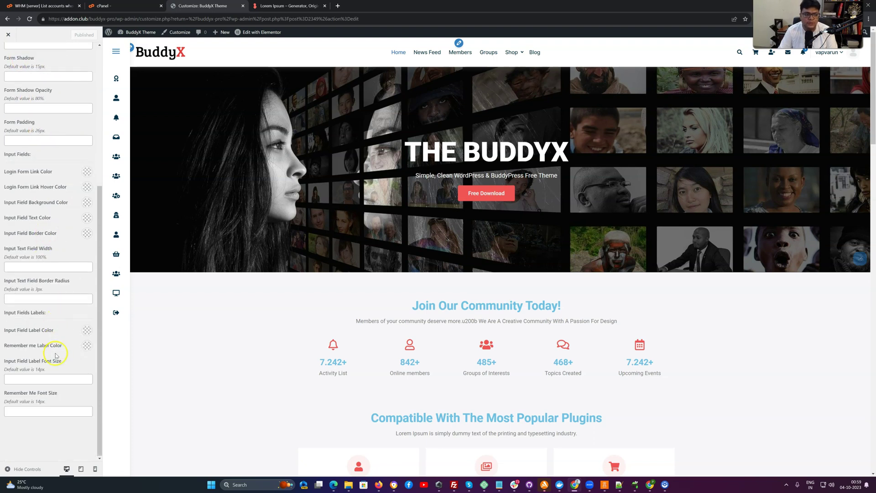
scroll(56, 355, up, 5)
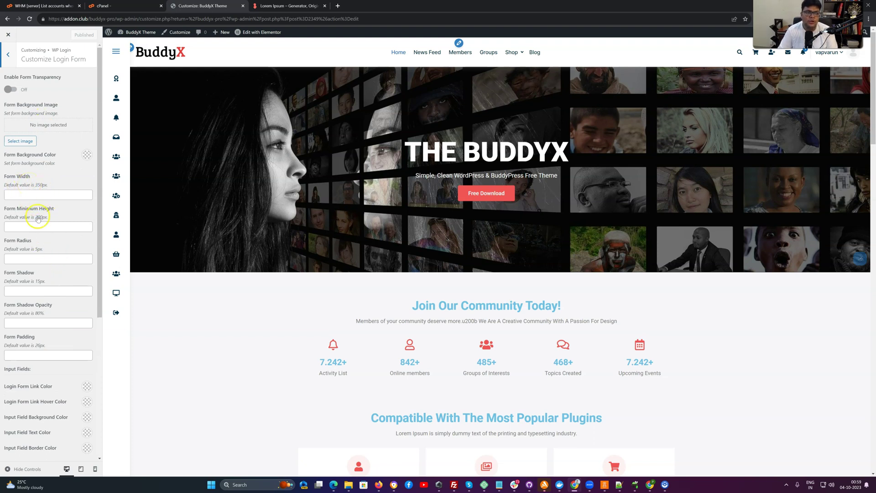
scroll(59, 214, down, 4)
scroll(64, 251, up, 5)
click(9, 59)
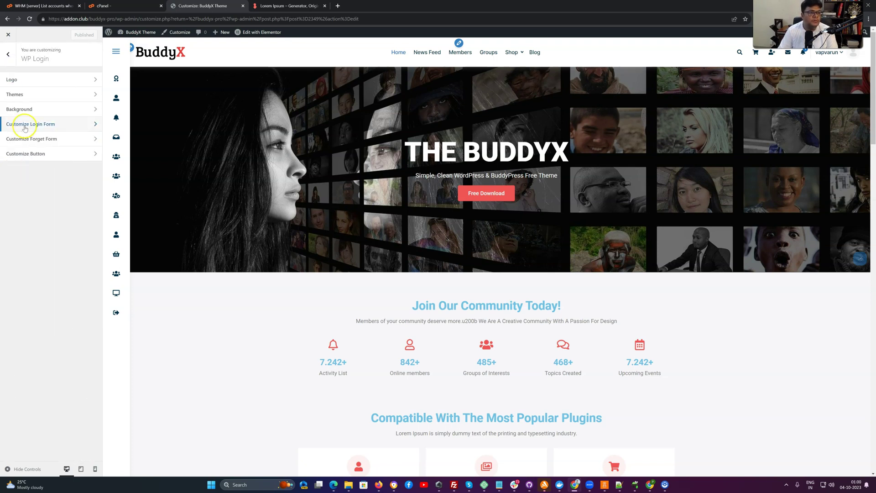
- Look over the Customize Forget Form and Customize Button panels, returning to the WP Login list
click(21, 140)
click(10, 60)
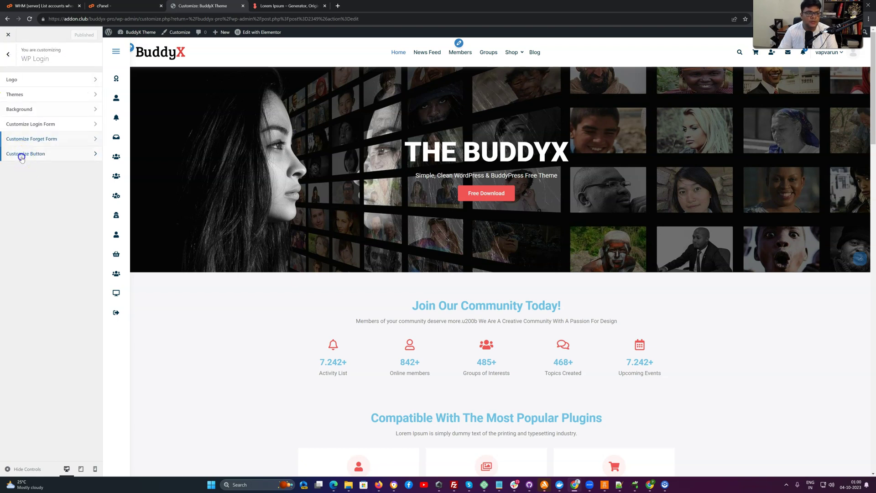
click(21, 155)
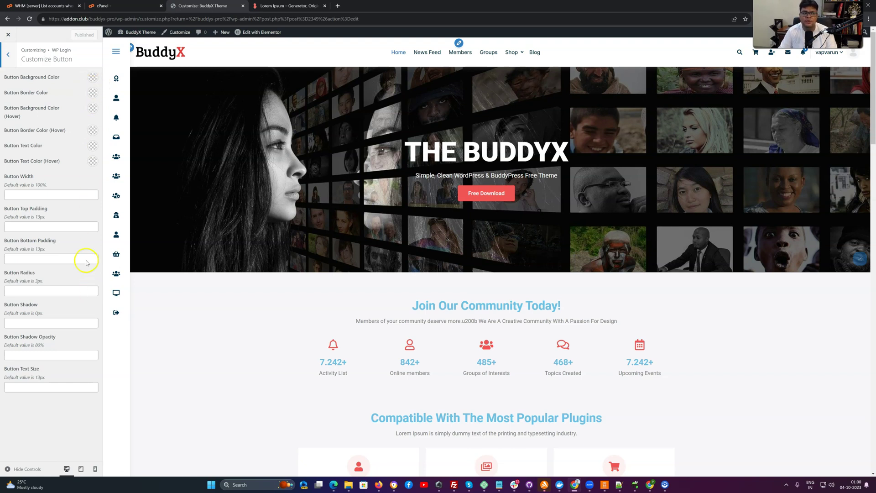
click(7, 55)
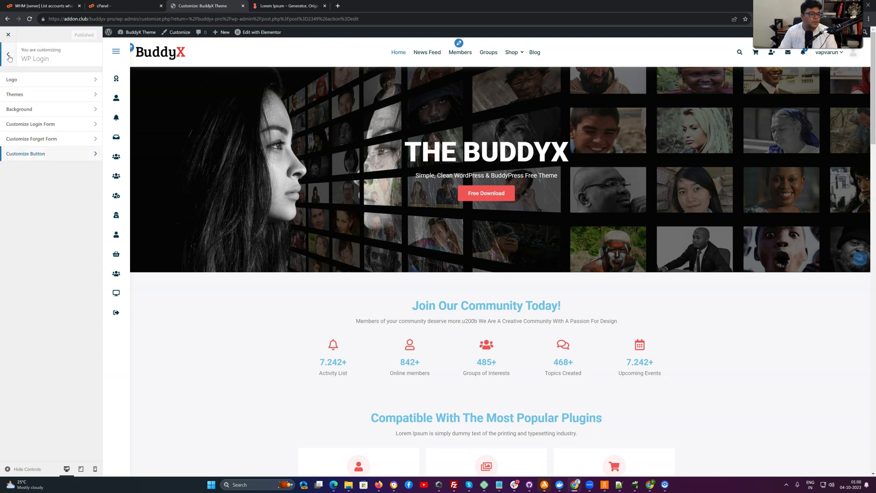
- Leave the Customizer and publish a new WordPress page titled 'Login'
click(9, 56)
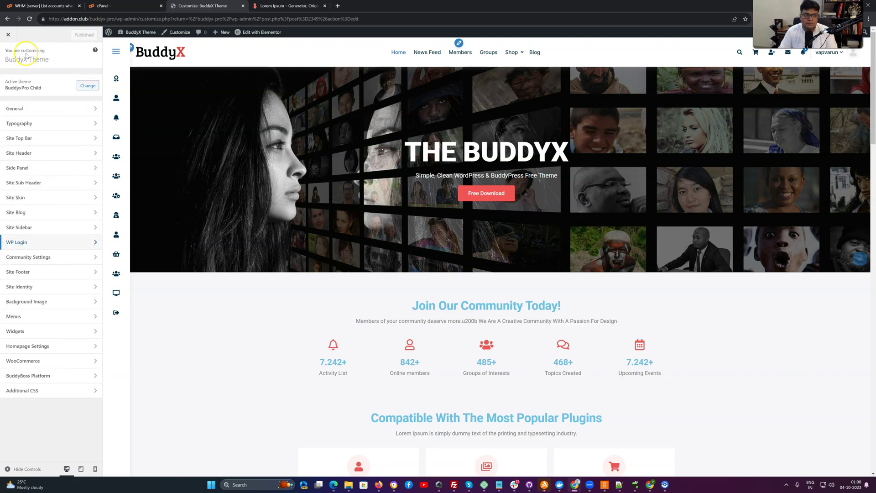
click(9, 34)
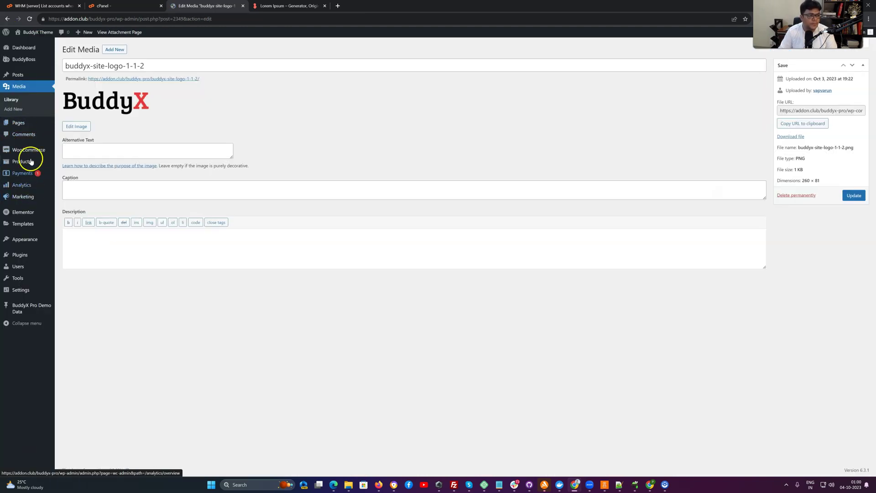
mouse_move(37, 163)
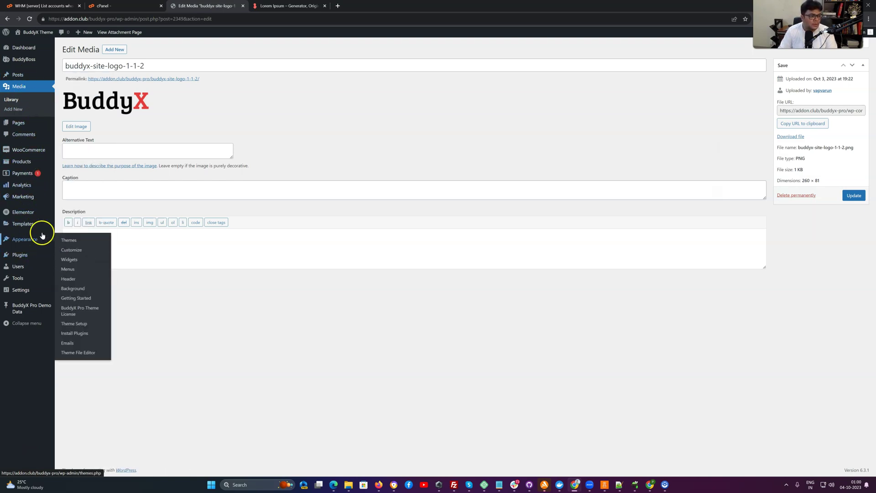
click(60, 134)
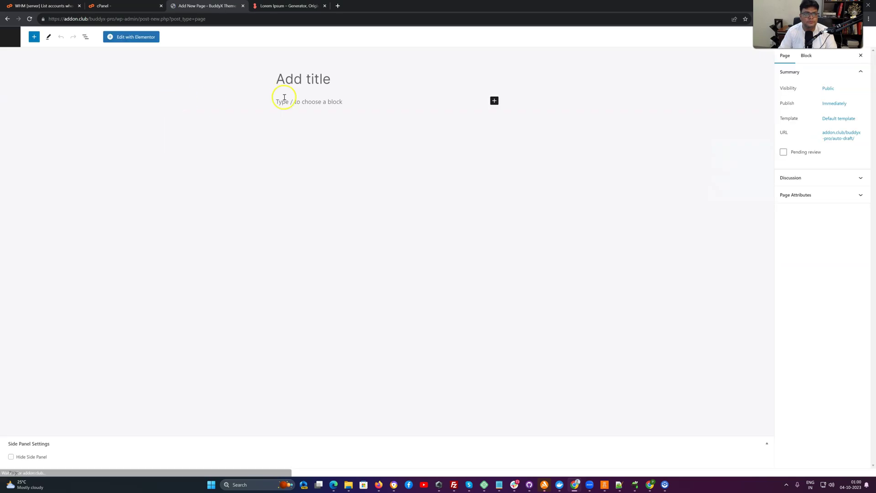
text(Login)
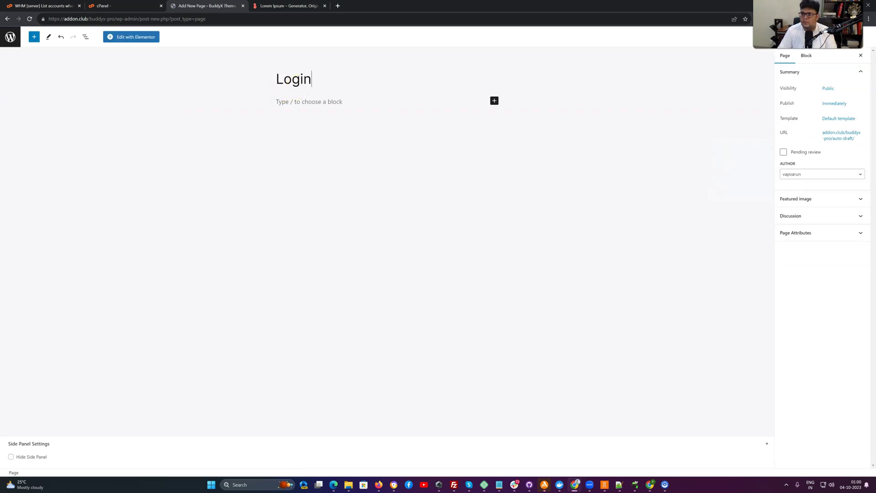
click(850, 36)
click(814, 42)
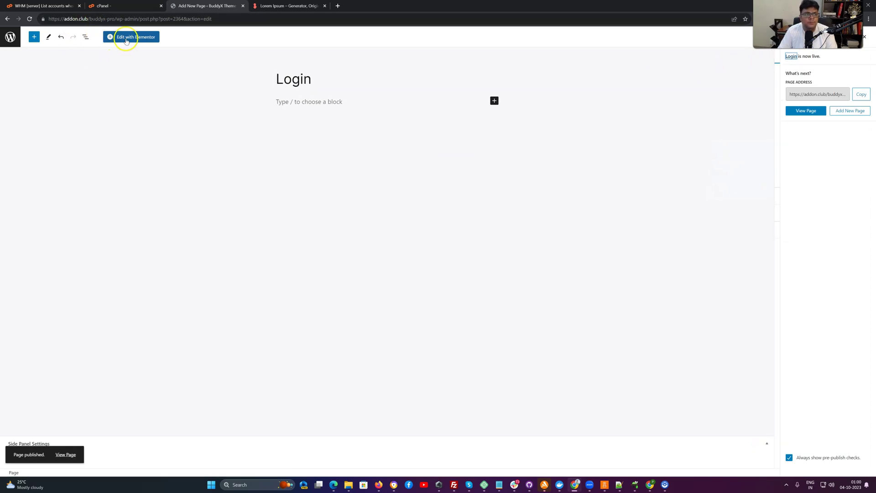
- Open the Login page in Elementor and bring up the Wbcom Essential Templates library
click(126, 41)
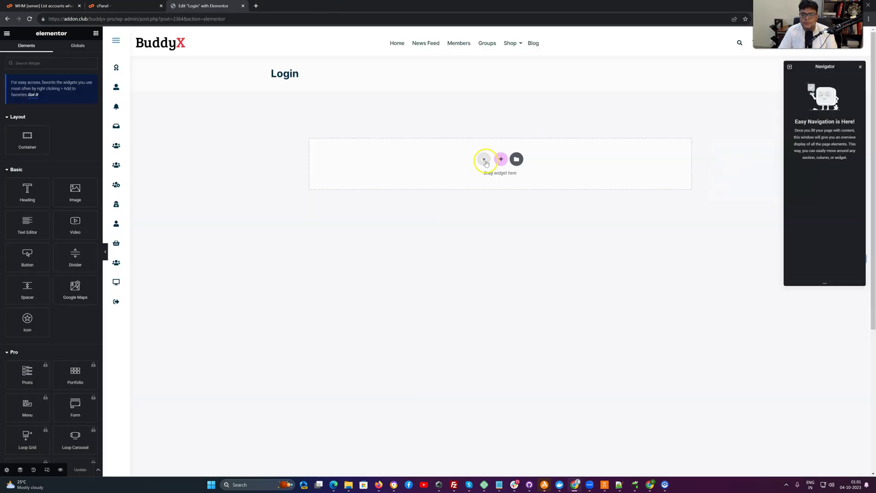
click(485, 160)
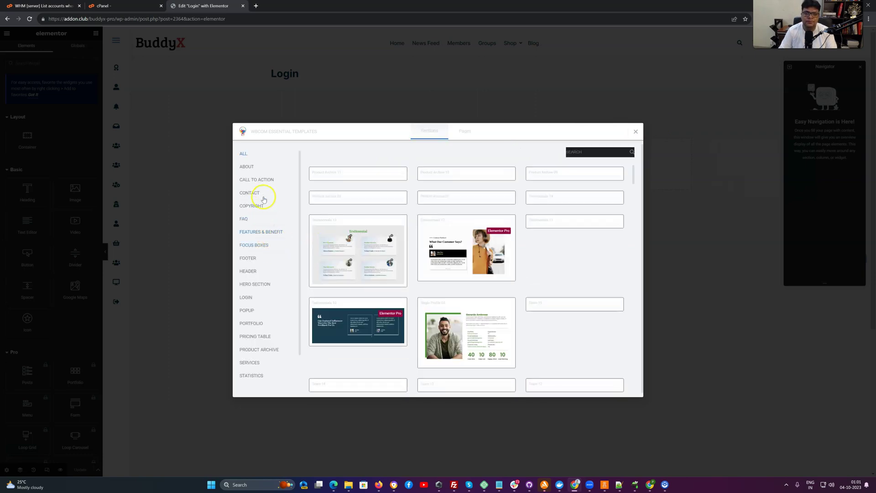
- Filter the template library to the LOGIN category and browse its designs
scroll(265, 287, down, 1)
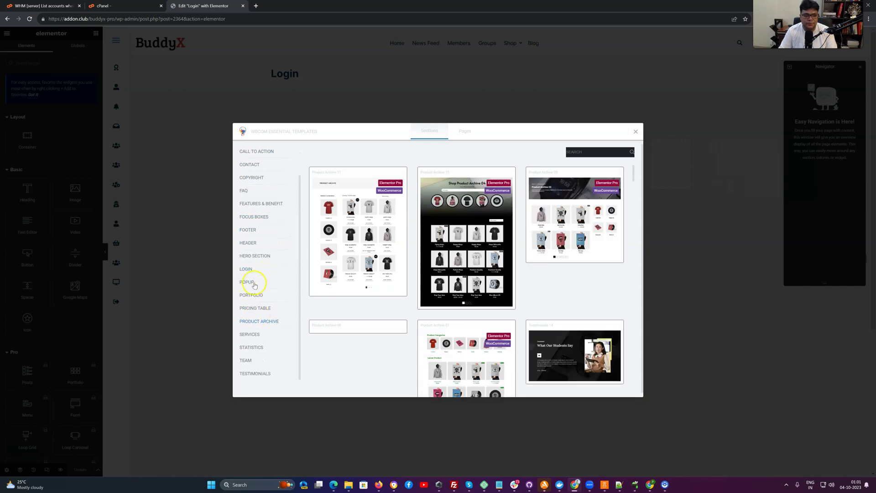
click(256, 271)
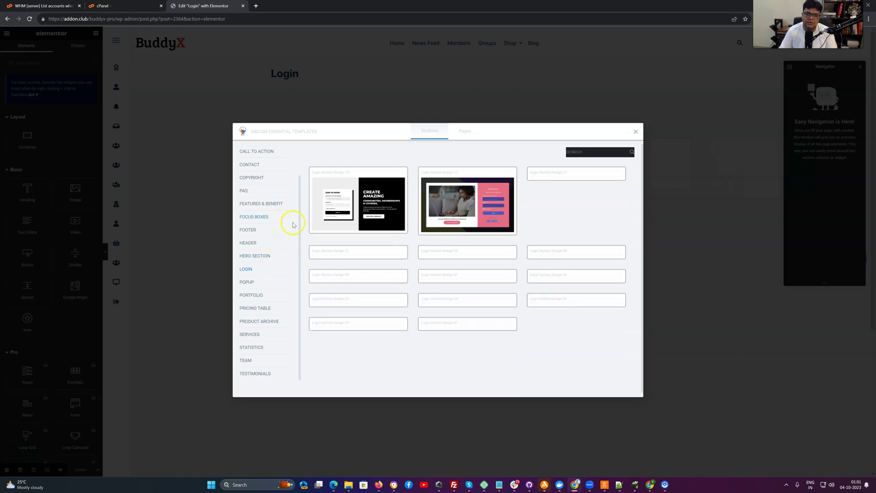
mouse_move(439, 317)
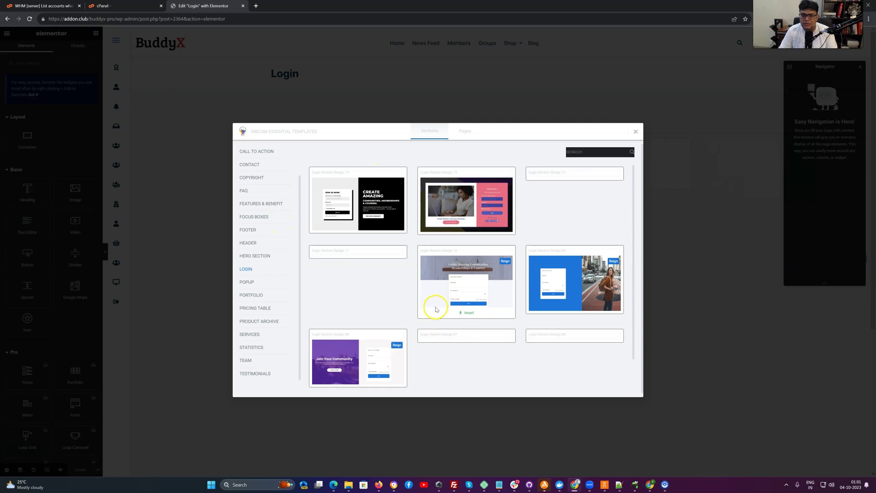
scroll(598, 246, down, 1)
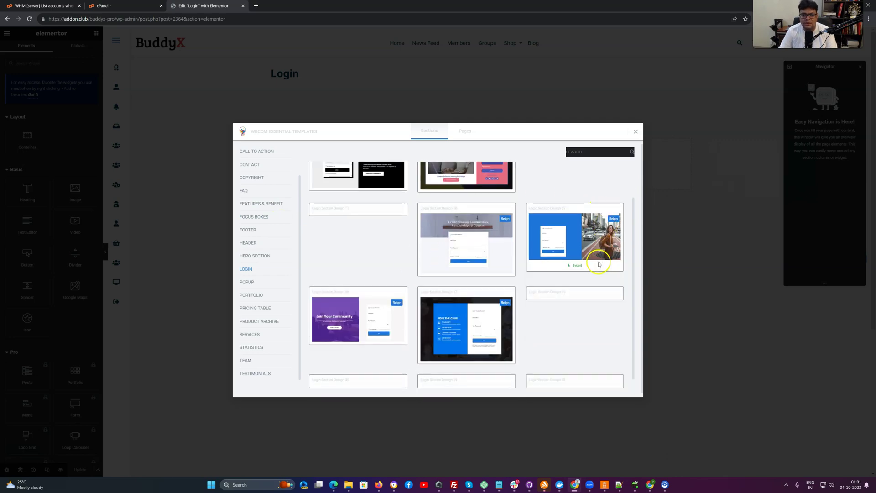
scroll(580, 283, down, 3)
mouse_move(383, 273)
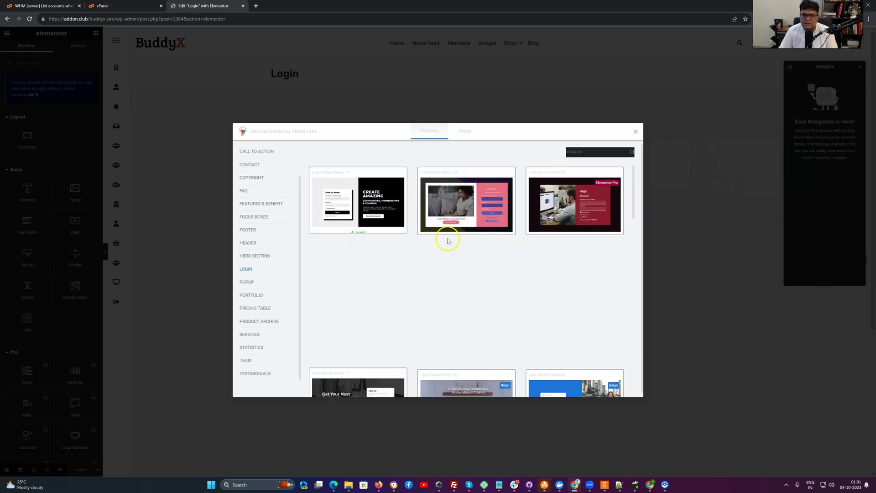
scroll(544, 259, down, 4)
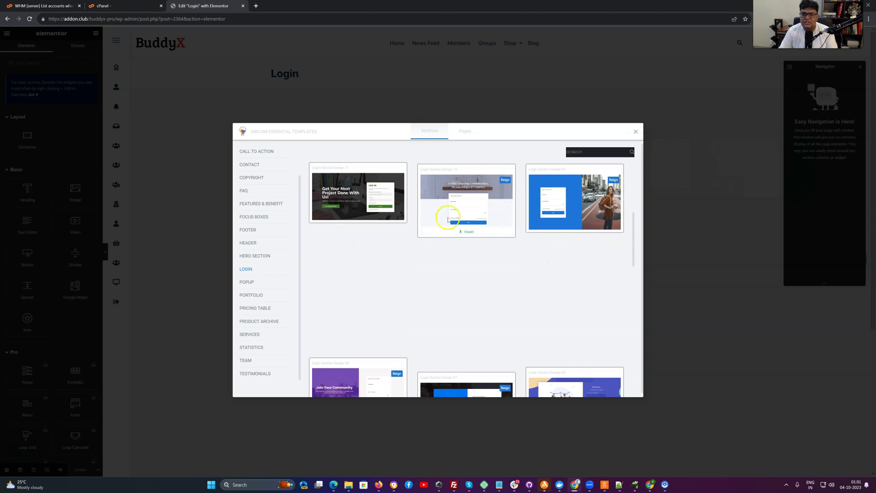
scroll(503, 256, down, 3)
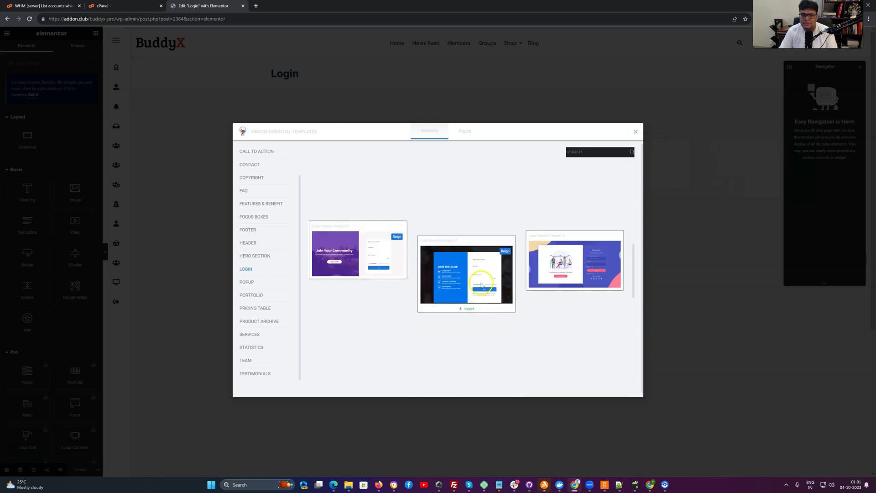
mouse_move(568, 287)
scroll(568, 287, up, 7)
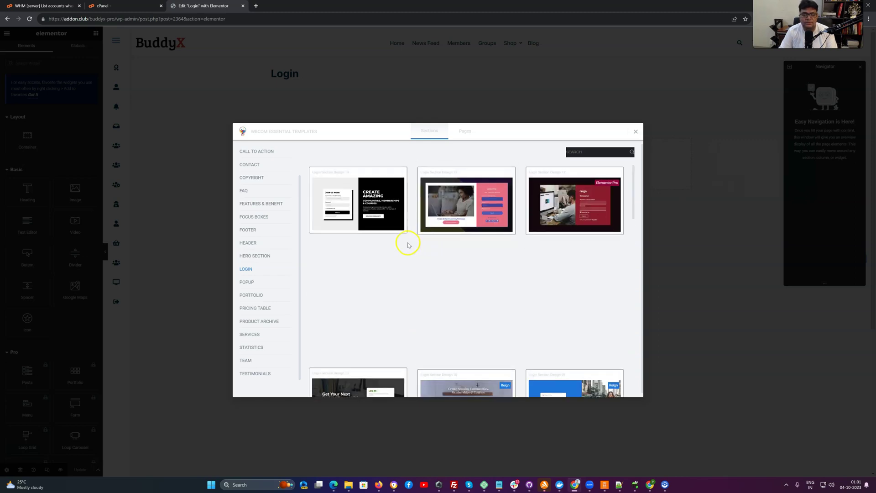
mouse_move(475, 229)
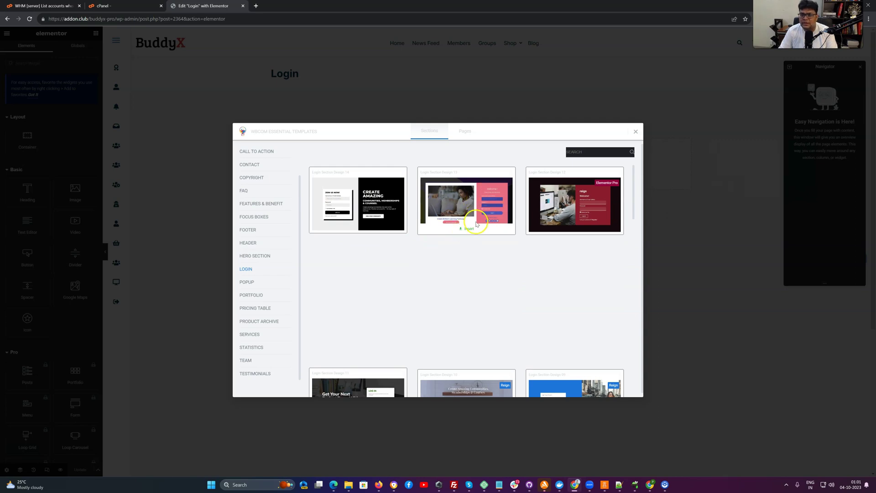
mouse_move(580, 201)
scroll(583, 193, down, 2)
scroll(583, 194, up, 2)
- Insert the Get Connected login template into the page
click(248, 242)
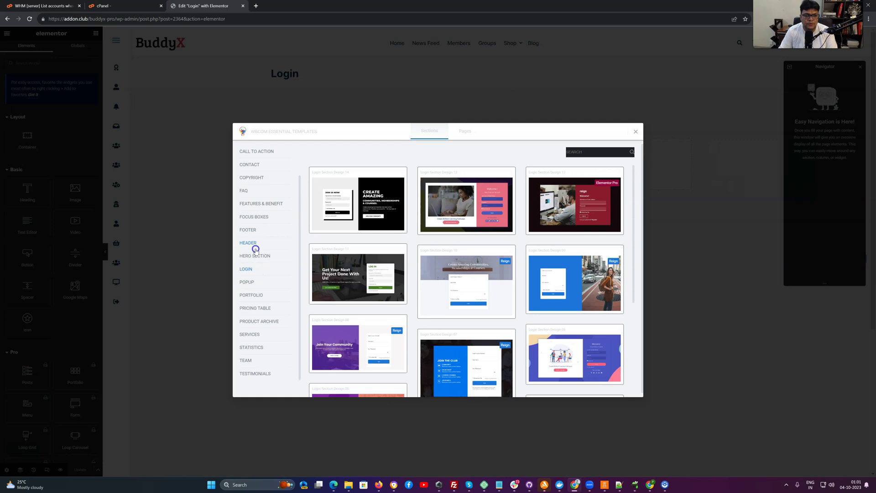
click(250, 266)
scroll(362, 265, down, 5)
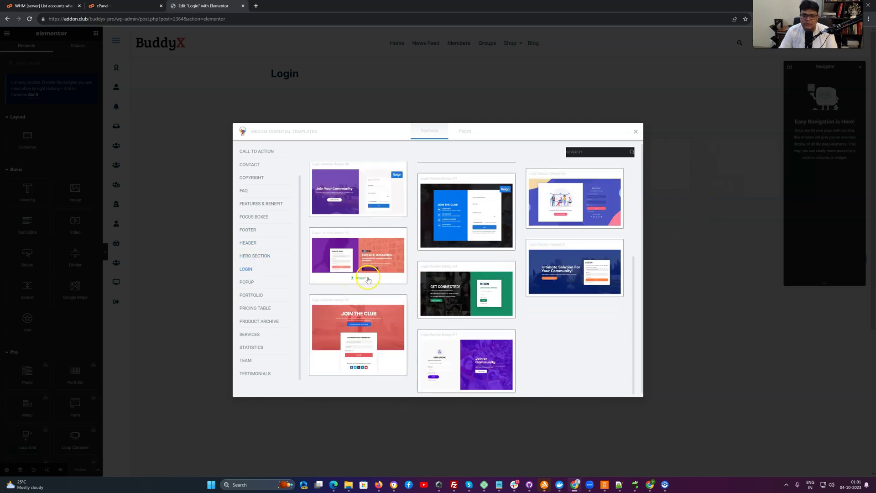
click(465, 313)
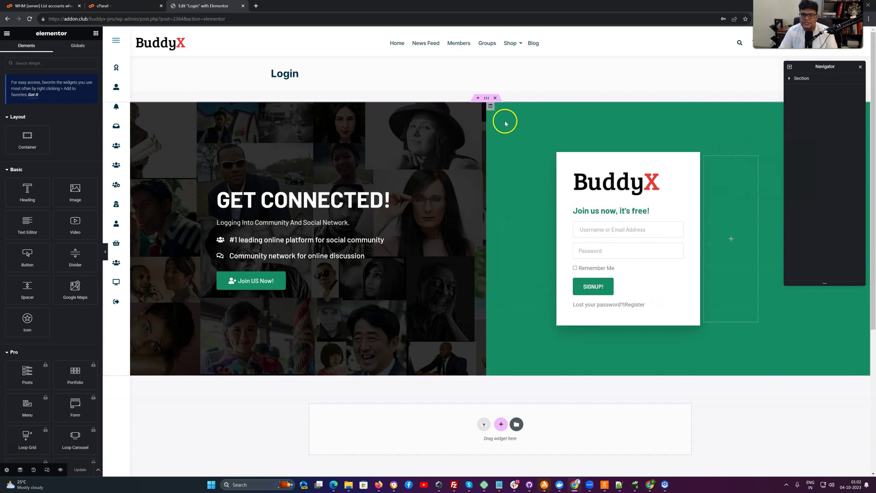
- Set the page layout to Elementor Full Width and save the page
click(6, 470)
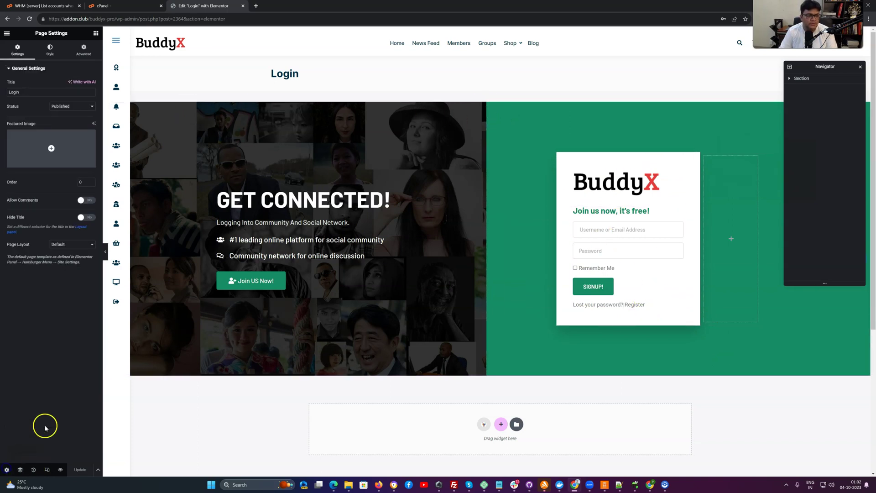
click(66, 244)
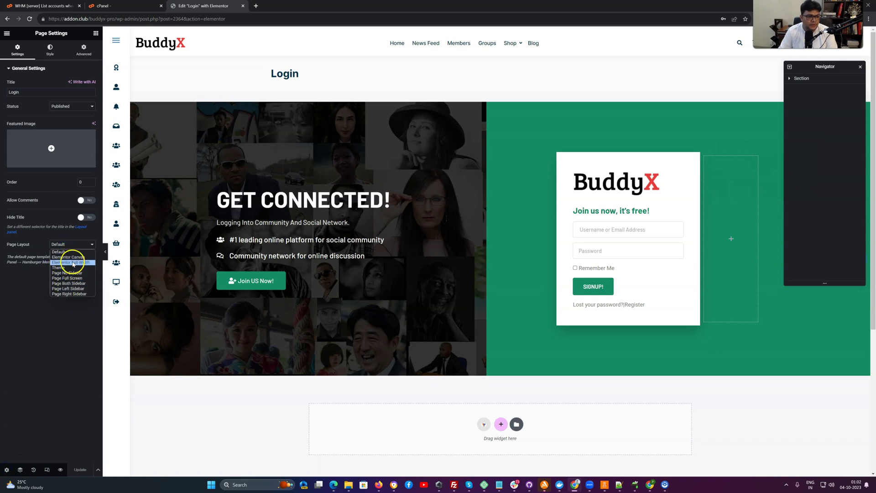
click(73, 262)
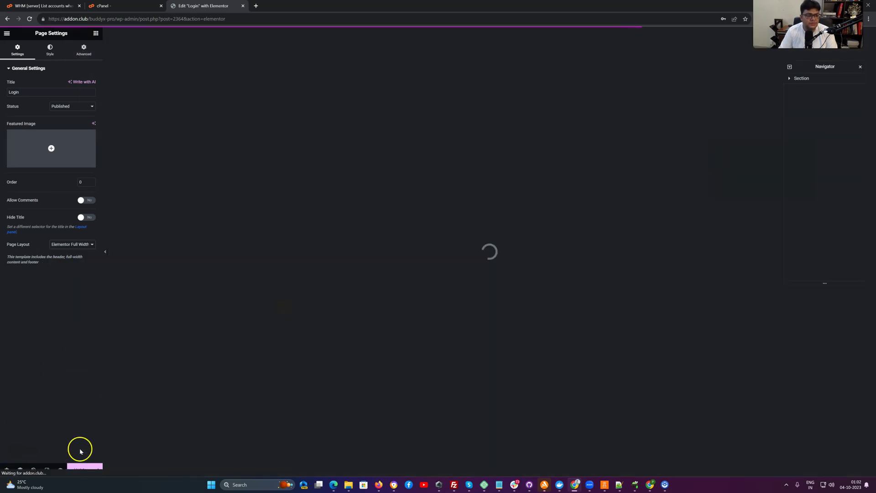
click(83, 466)
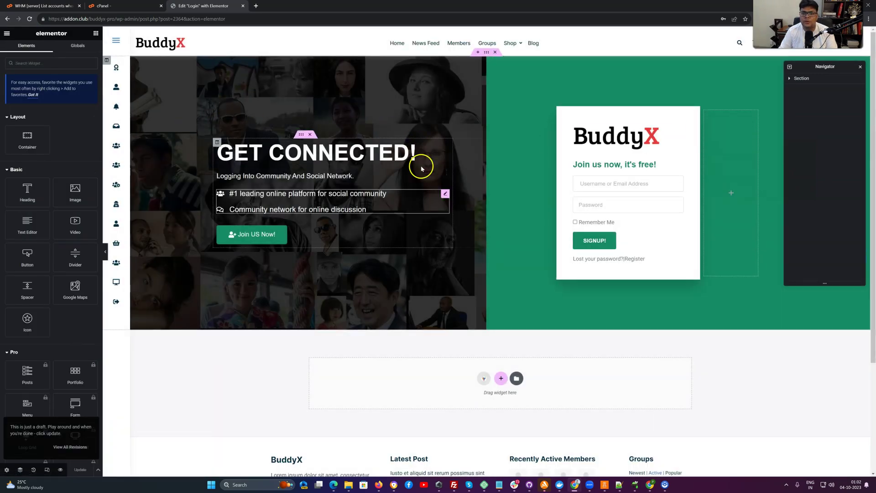
scroll(387, 401, down, 3)
scroll(447, 217, up, 3)
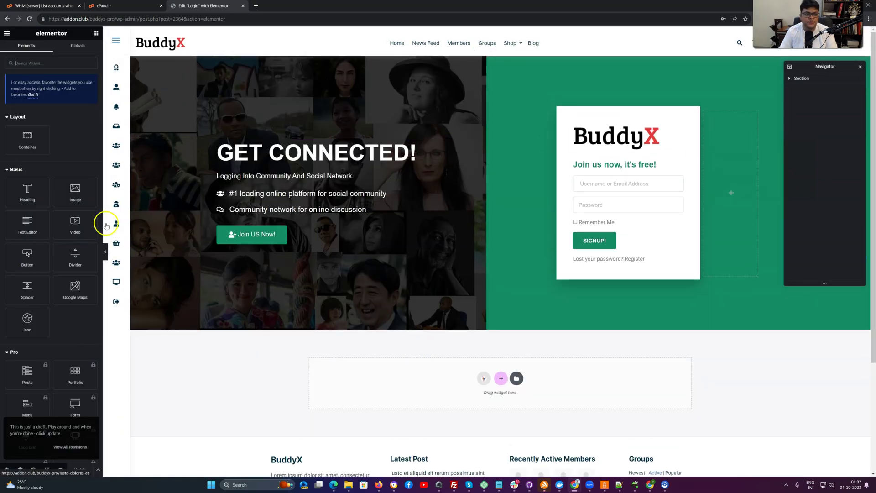
- Turn on Redirect After Login with the site URL, save, and copy the site address
click(625, 186)
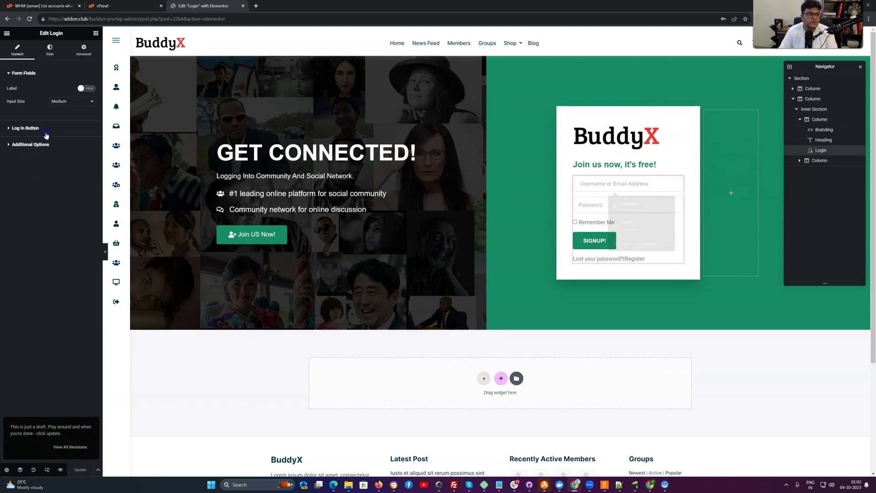
click(31, 145)
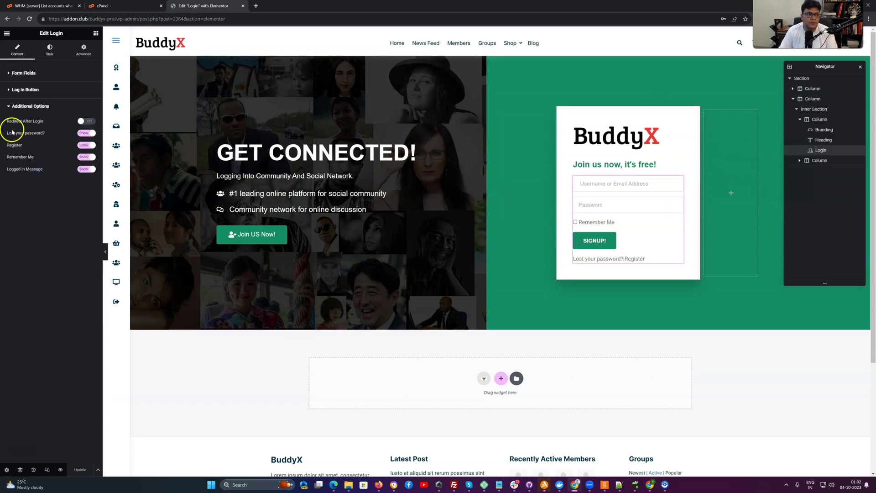
click(86, 121)
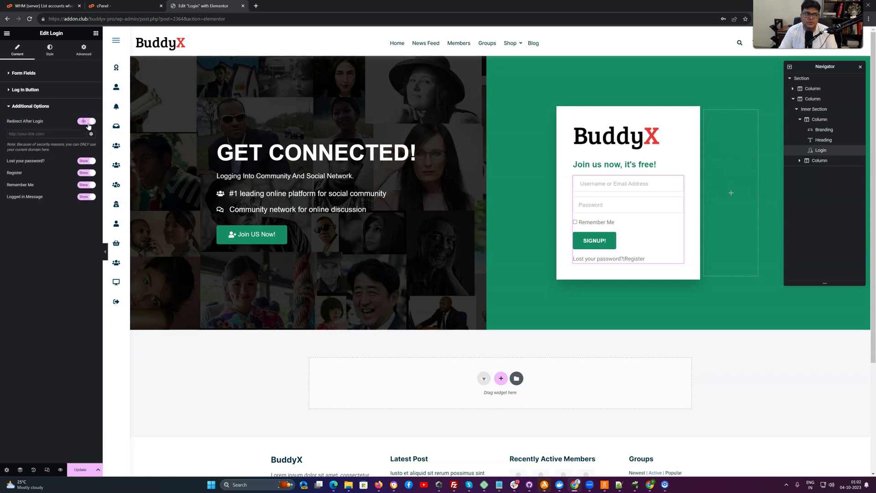
drag(117, 19, 49, 19)
key(ctrl+c)
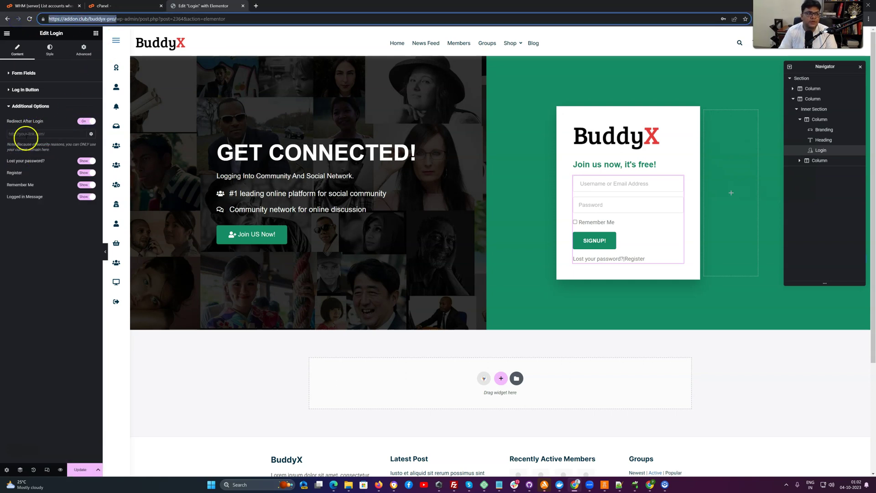
click(25, 134)
key(ctrl+v)
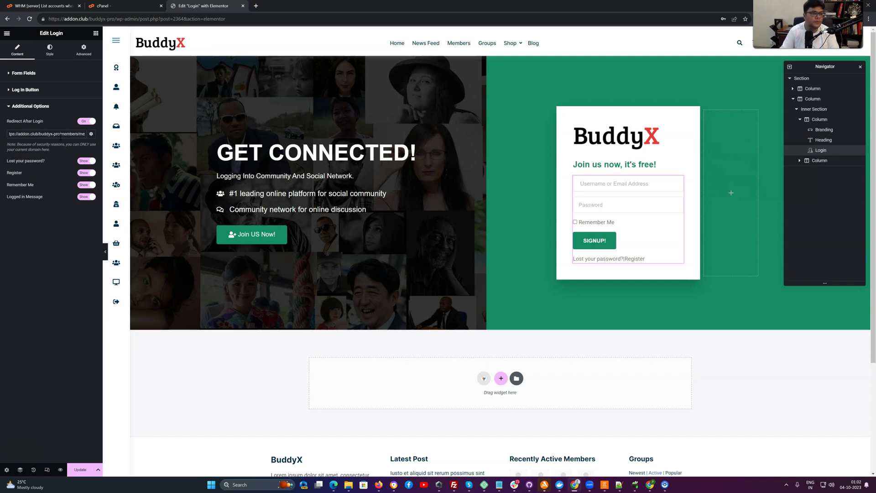
click(81, 471)
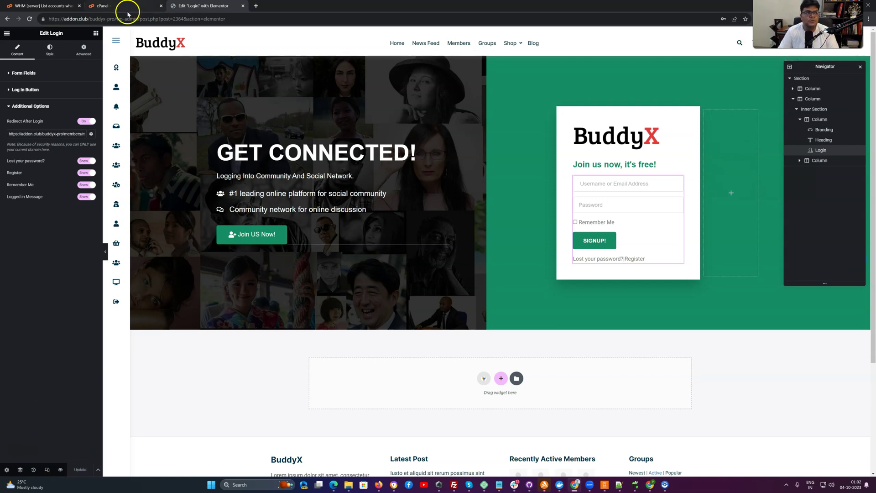
drag(115, 18, 49, 19)
key(ctrl+c)
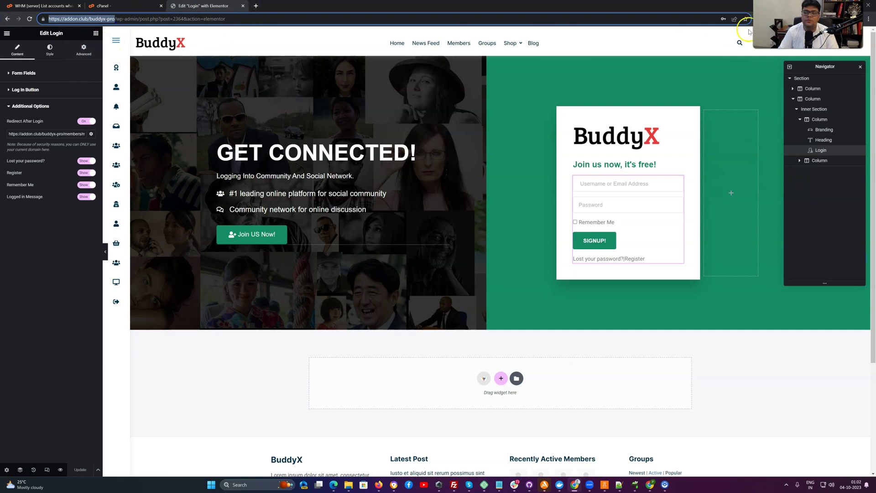
- Load the site's /login page in a new incognito window
click(869, 18)
click(813, 49)
key(ctrl+v)
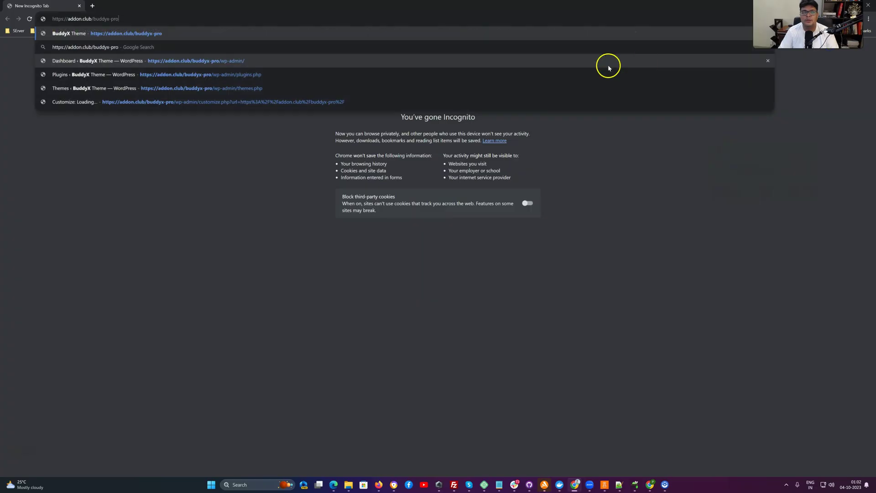
text(/log)
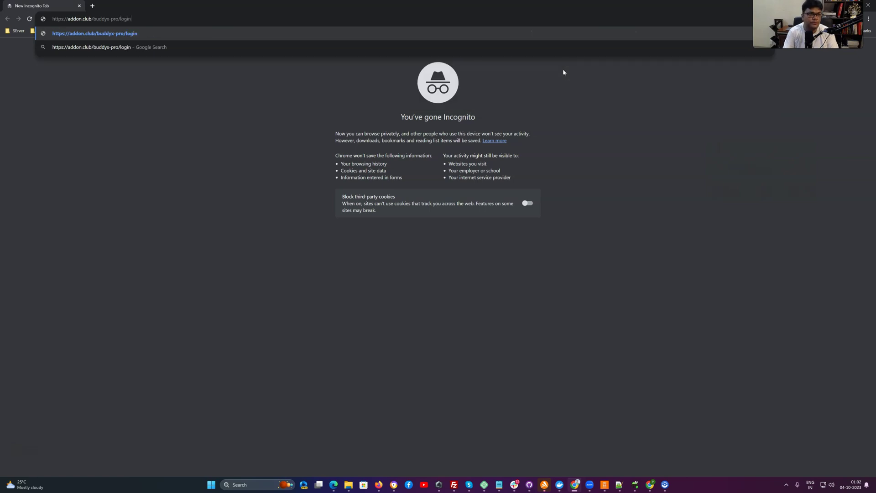
text(in)
key(Return)
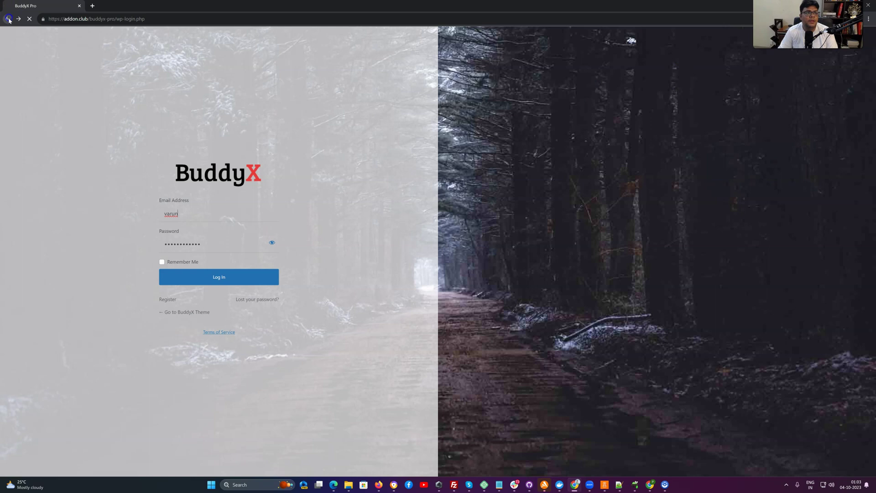
- Check where the header Log in link leads, then return to the custom login page
click(8, 18)
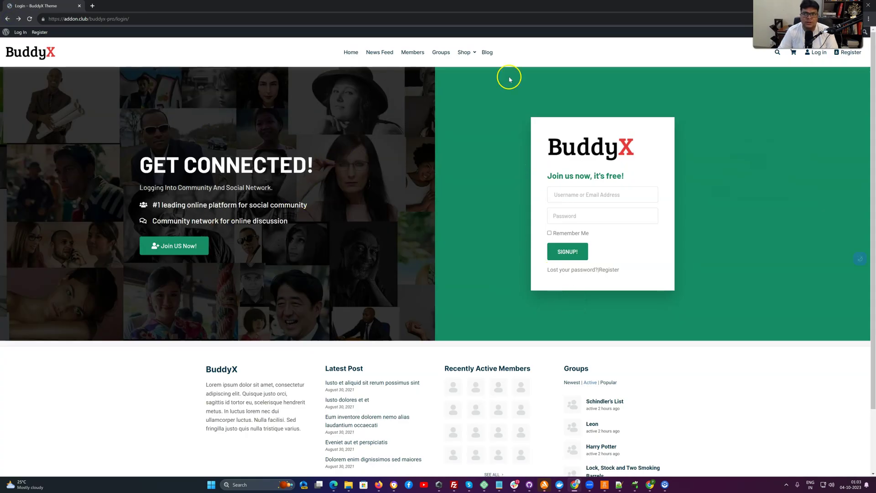
click(819, 54)
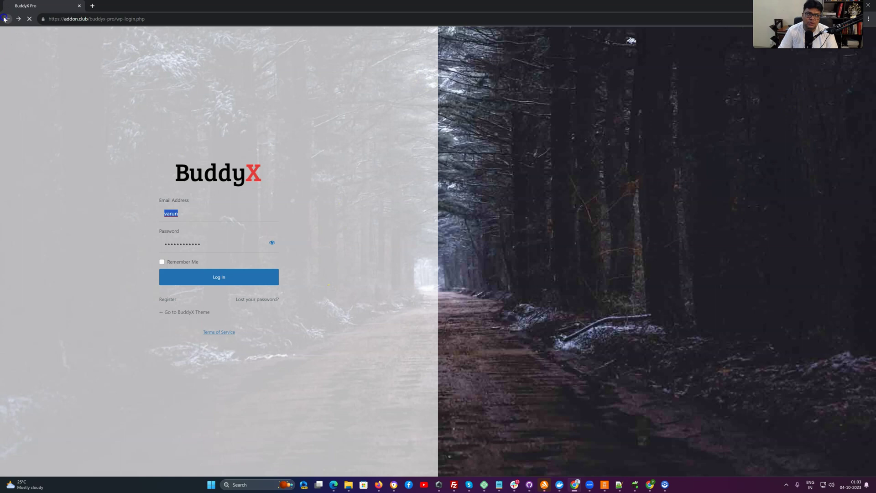
click(7, 19)
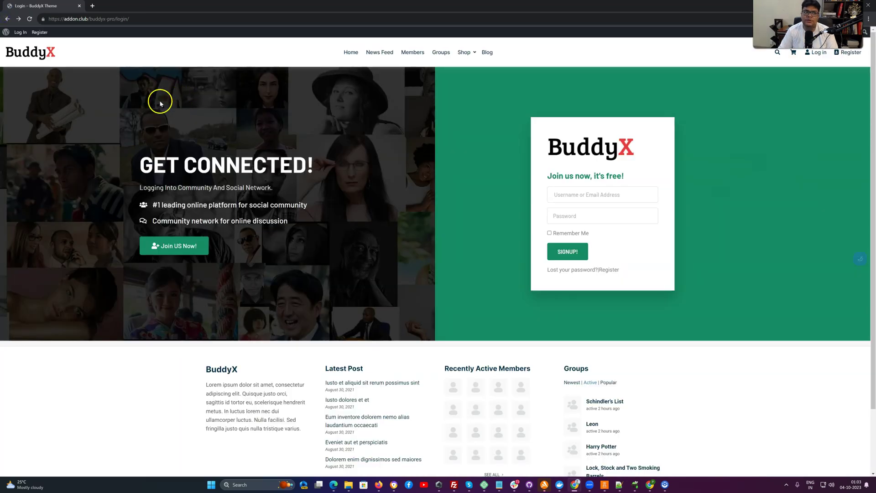
- In General > Page Mapping, set Login Page to 'Login', publish, and copy the site address
click(869, 4)
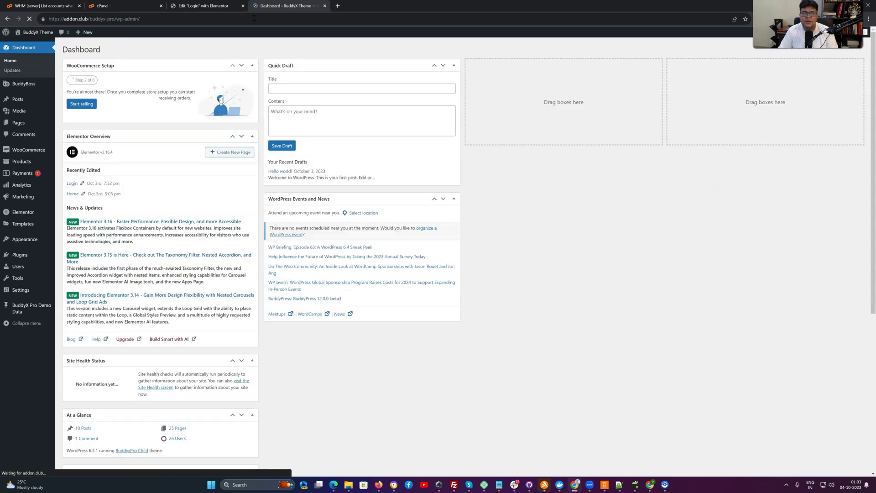
mouse_move(24, 239)
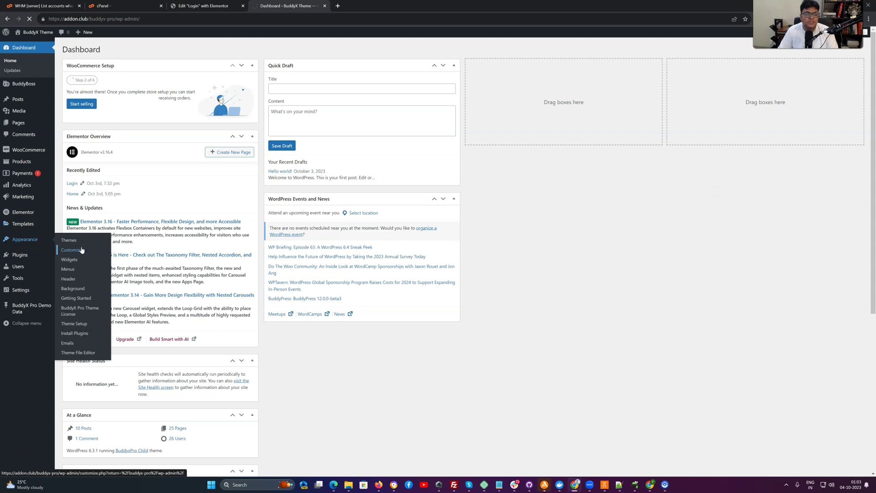
click(81, 250)
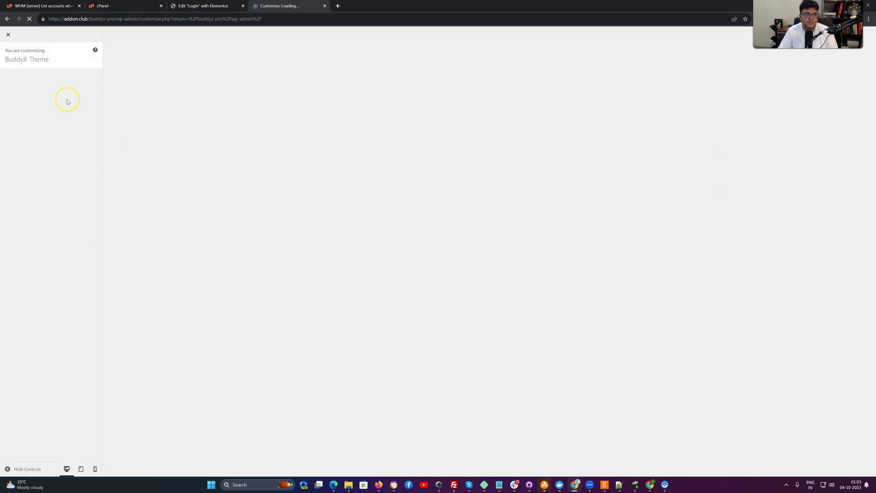
click(42, 108)
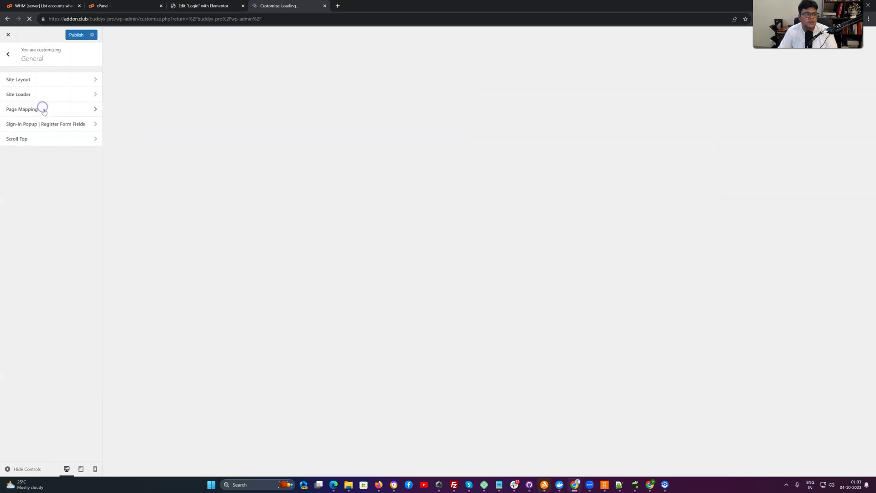
click(32, 109)
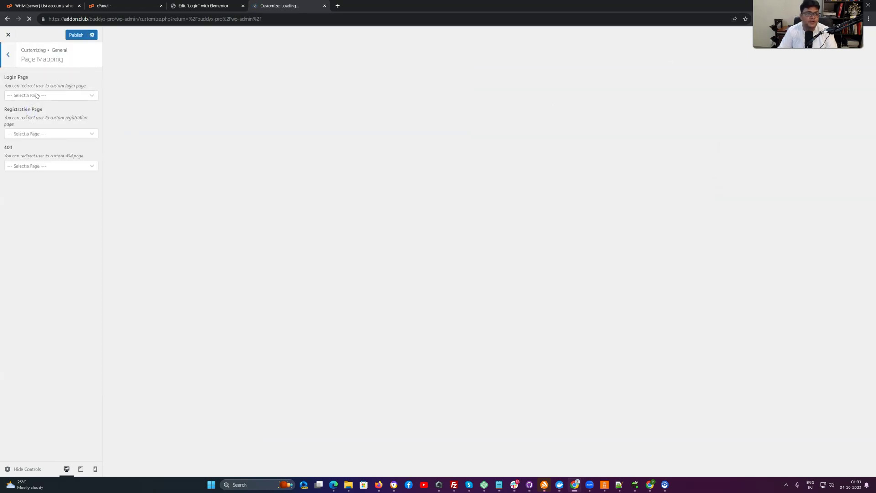
click(36, 95)
text(login)
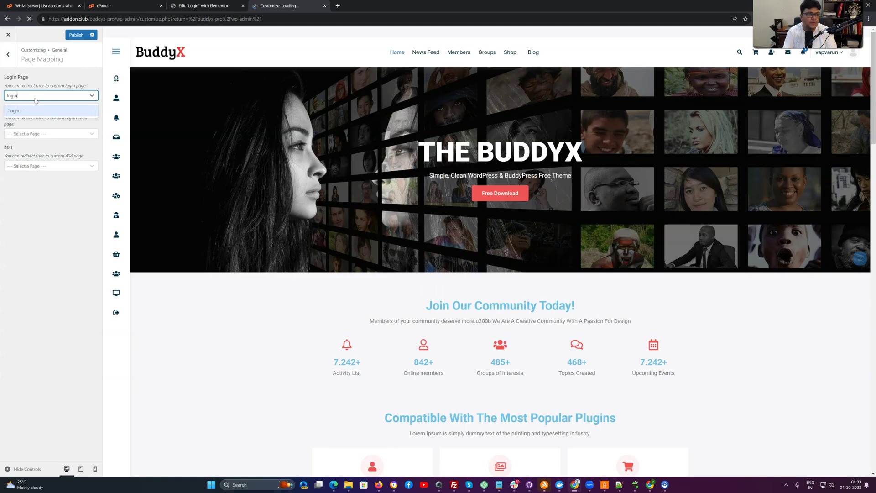
click(44, 111)
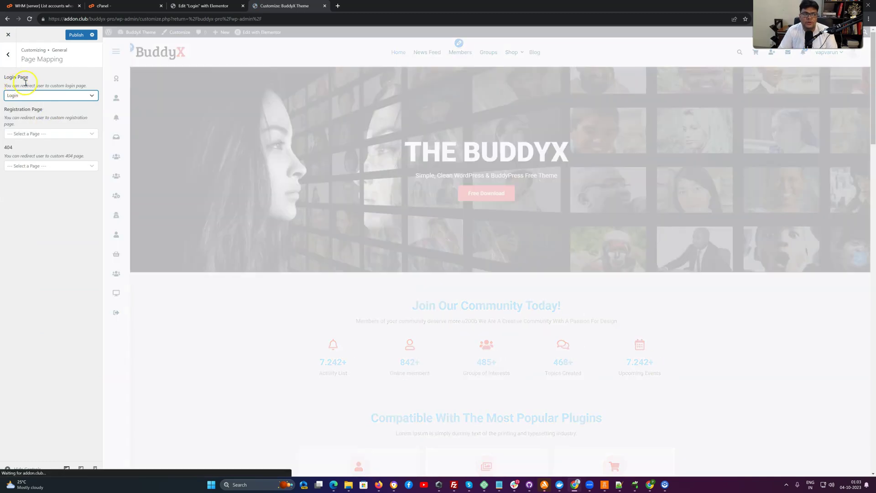
click(77, 35)
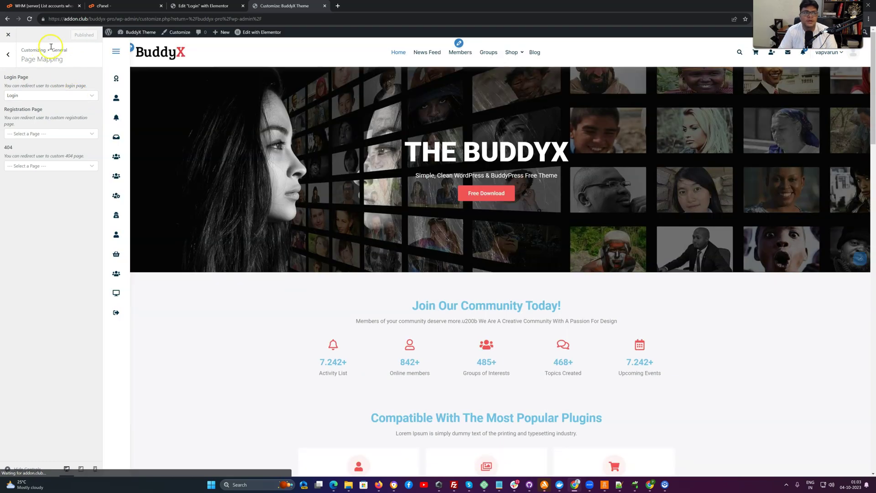
drag(117, 19, 49, 19)
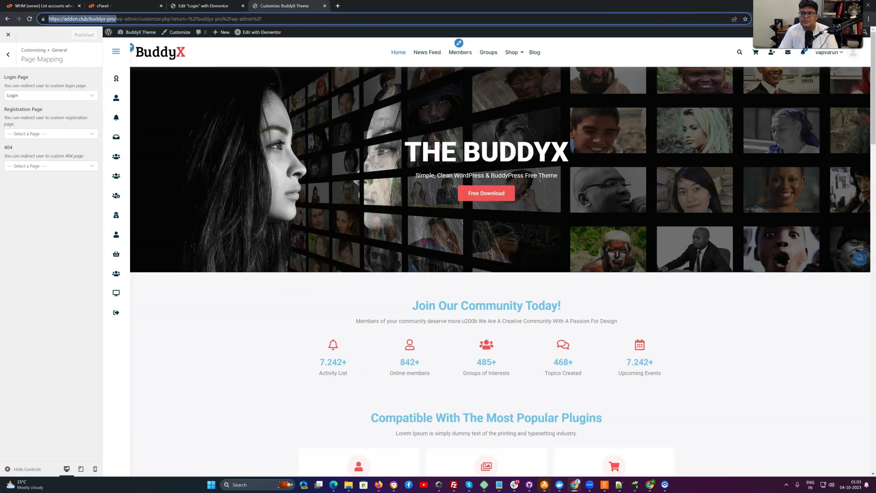
click(869, 19)
- In a new incognito window, load the home page, follow the header Log in link, then open Register
click(818, 48)
key(ctrl+v)
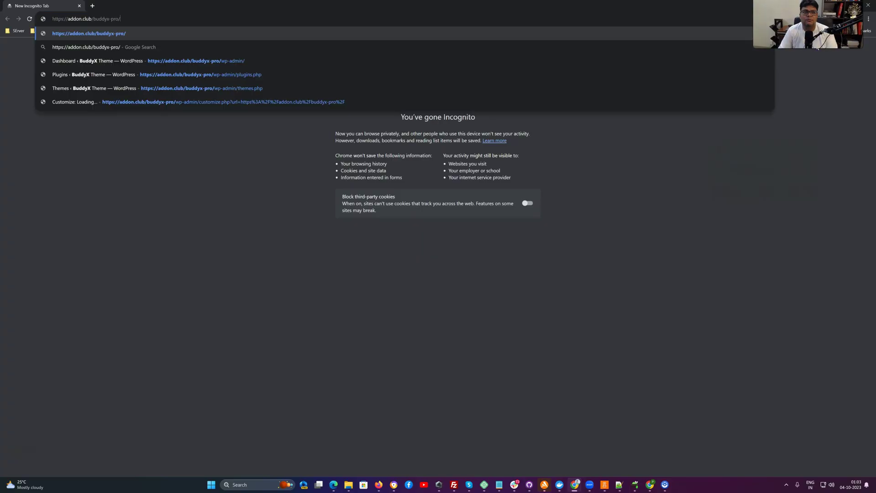
key(Return)
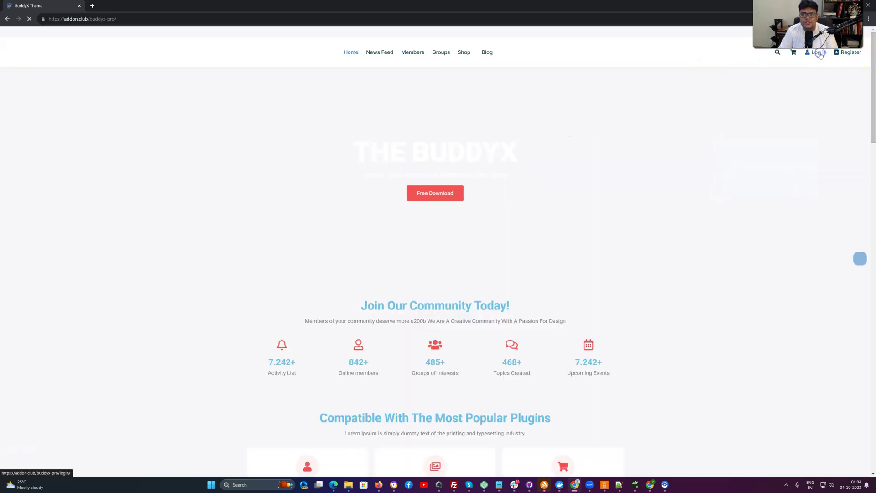
click(819, 53)
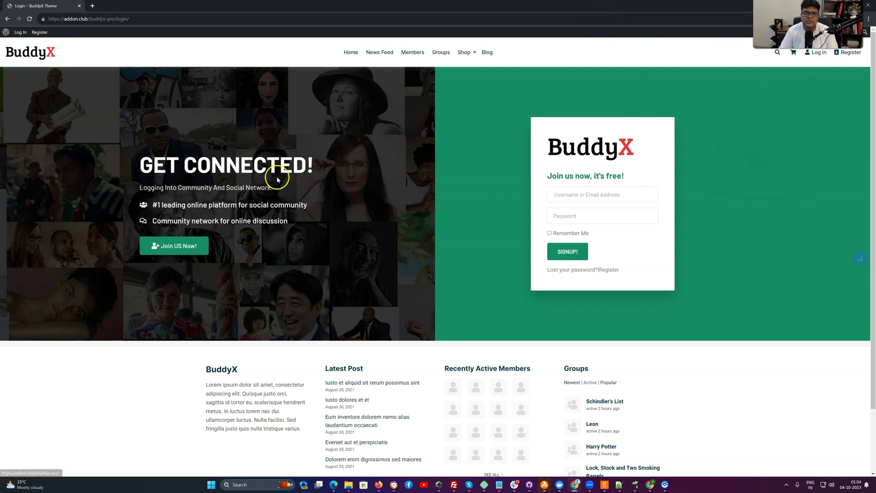
click(270, 145)
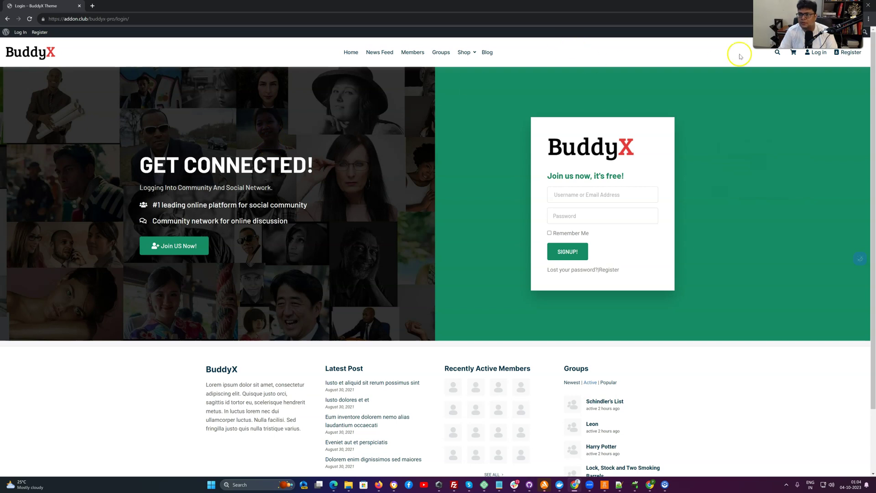
click(818, 52)
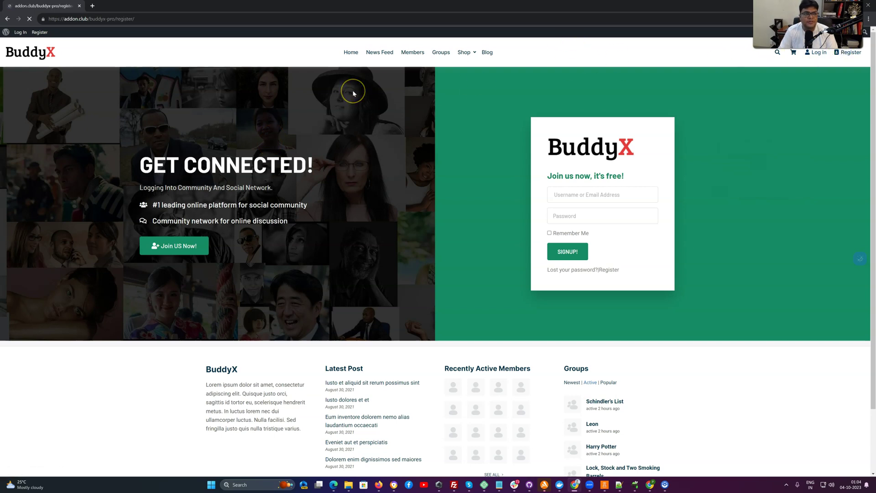